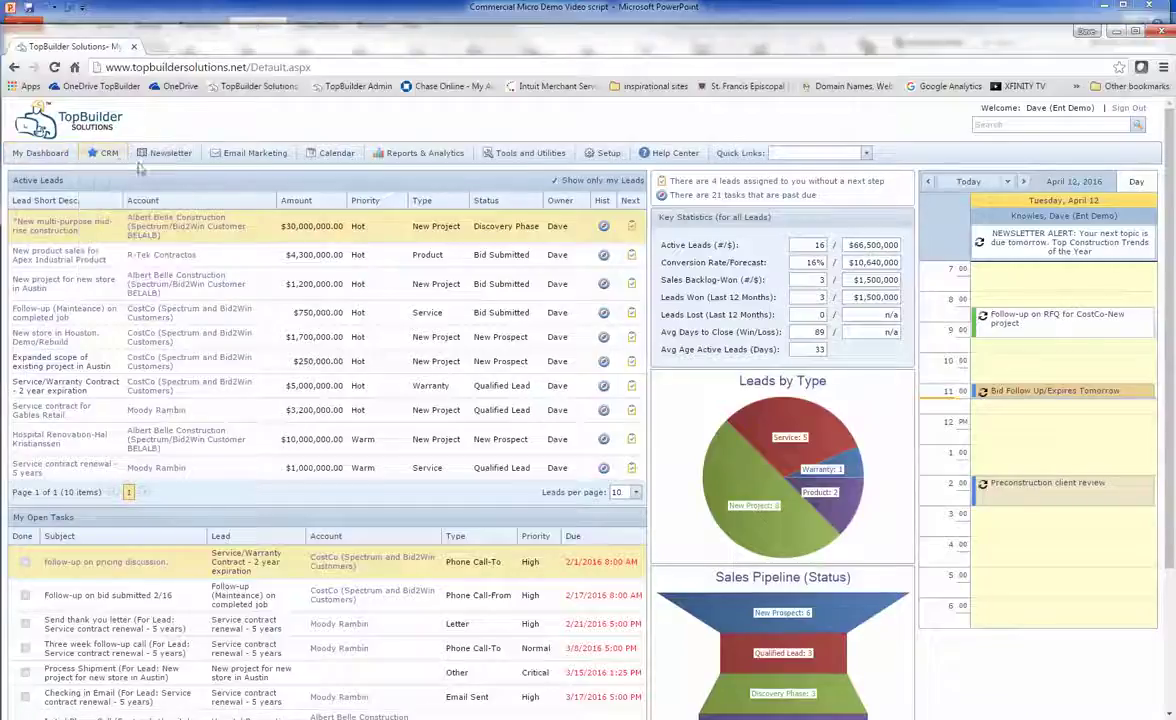
- View the newsletter overview with its edition history and the email marketing campaign history
mouse_move(104, 153)
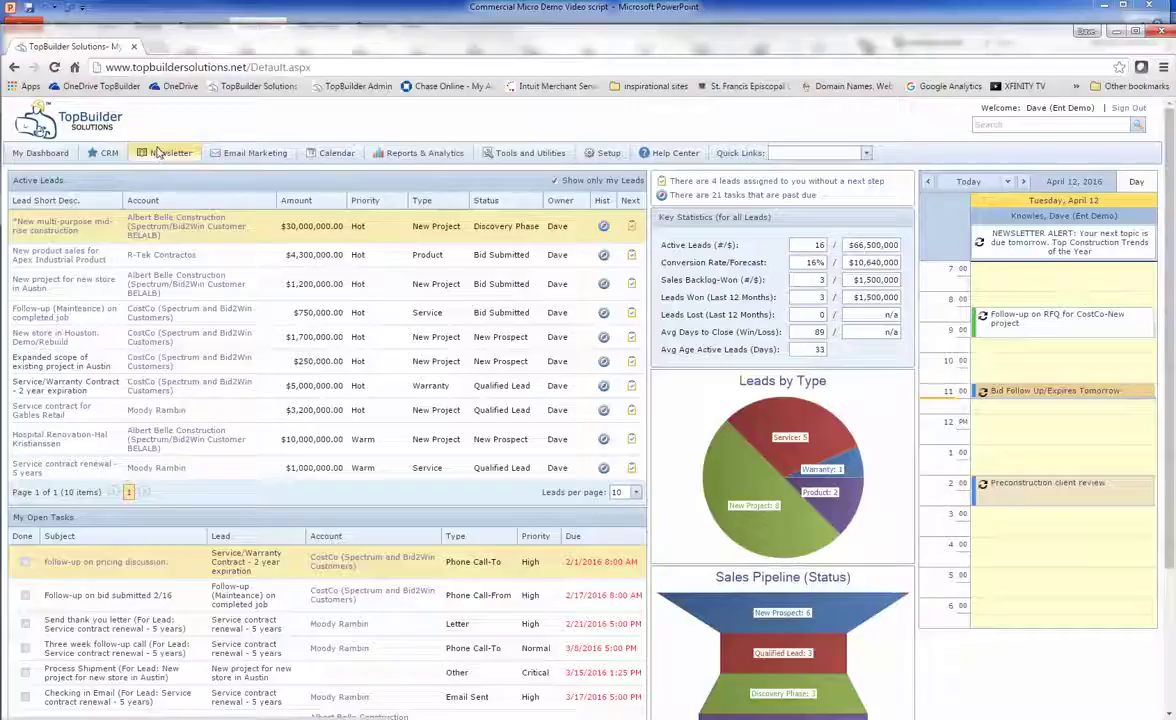
left_click(158, 152)
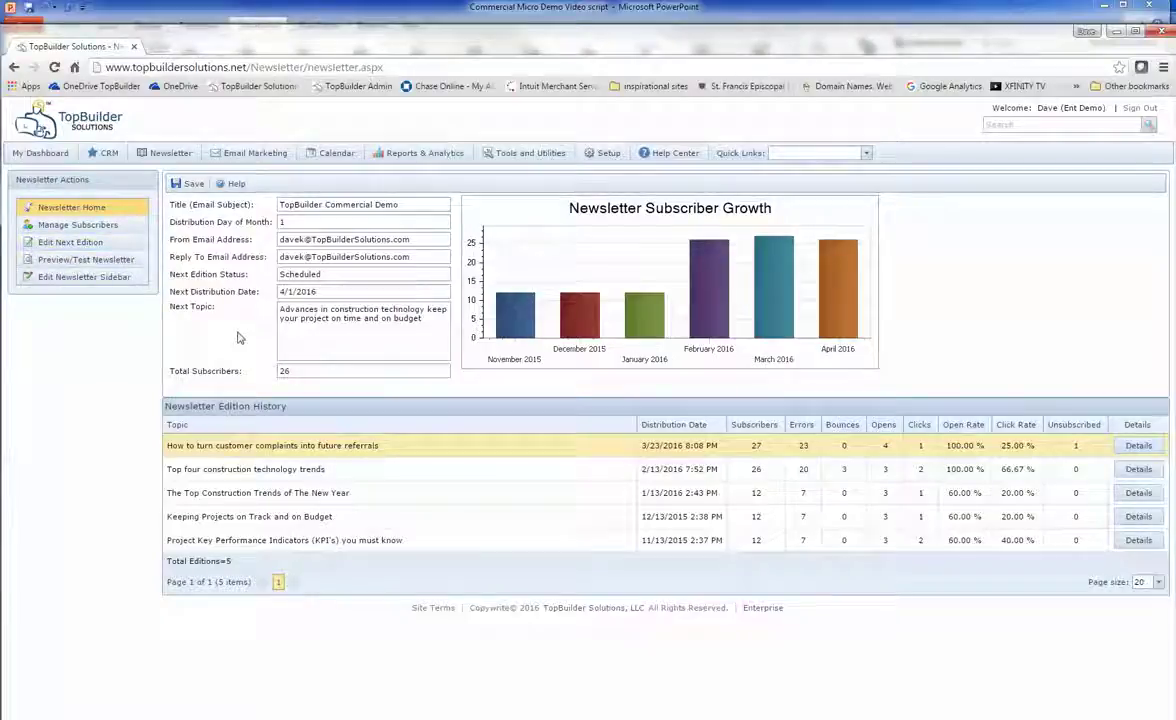
left_click(241, 158)
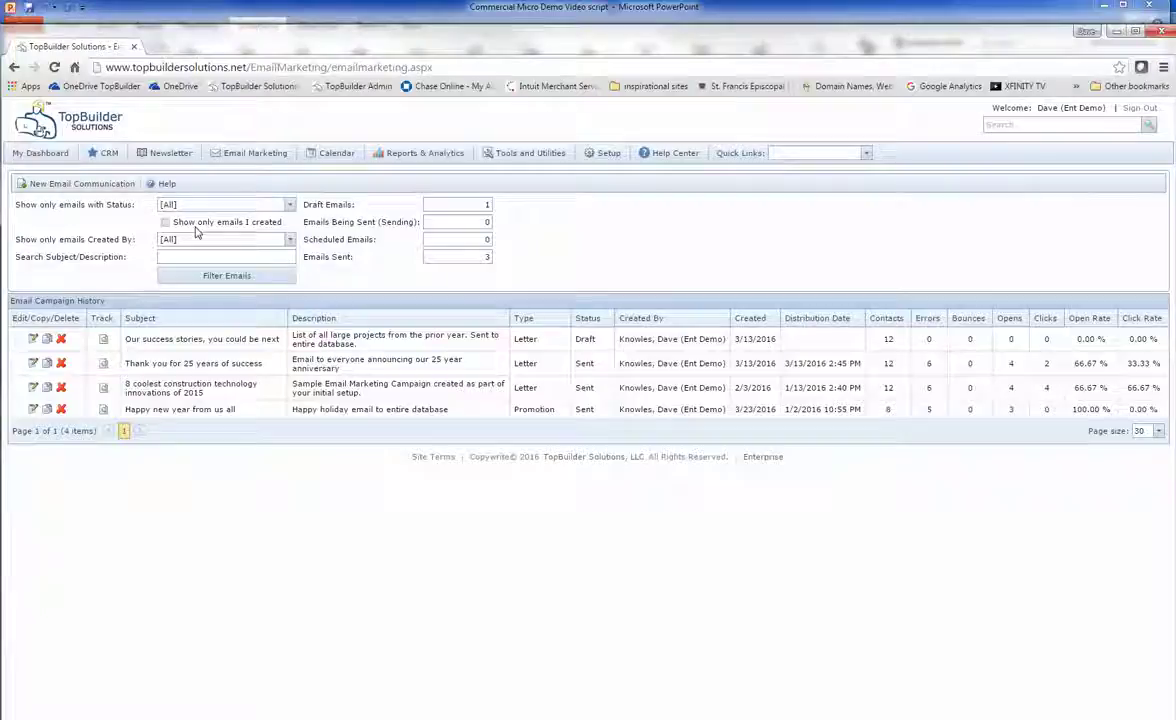
- Look over the available reports, utilities and setup options, and visit the Help Center before returning to the email campaigns
left_click(391, 158)
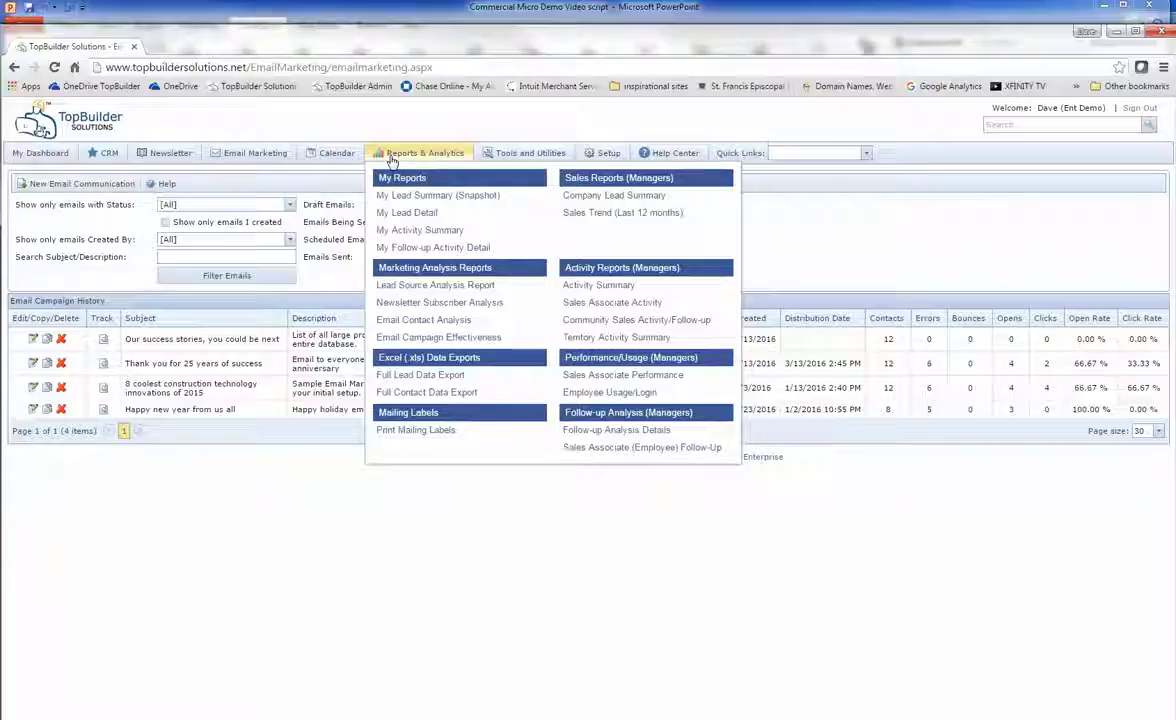
mouse_move(513, 152)
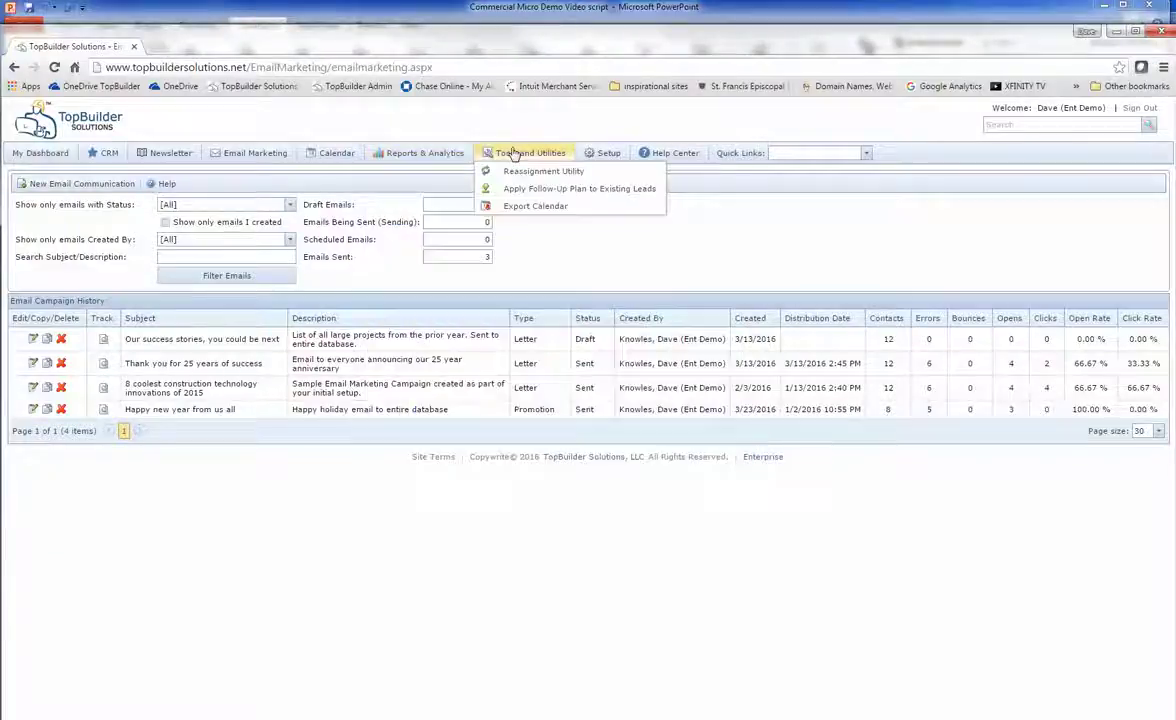
mouse_move(605, 154)
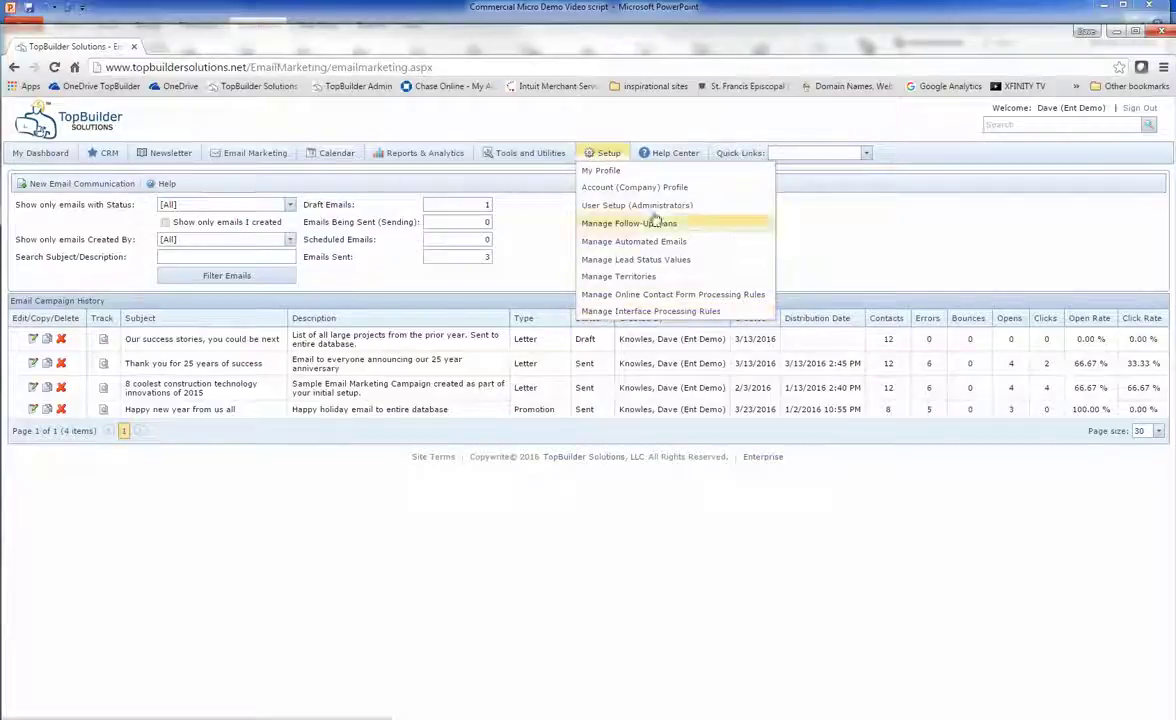
left_click(659, 153)
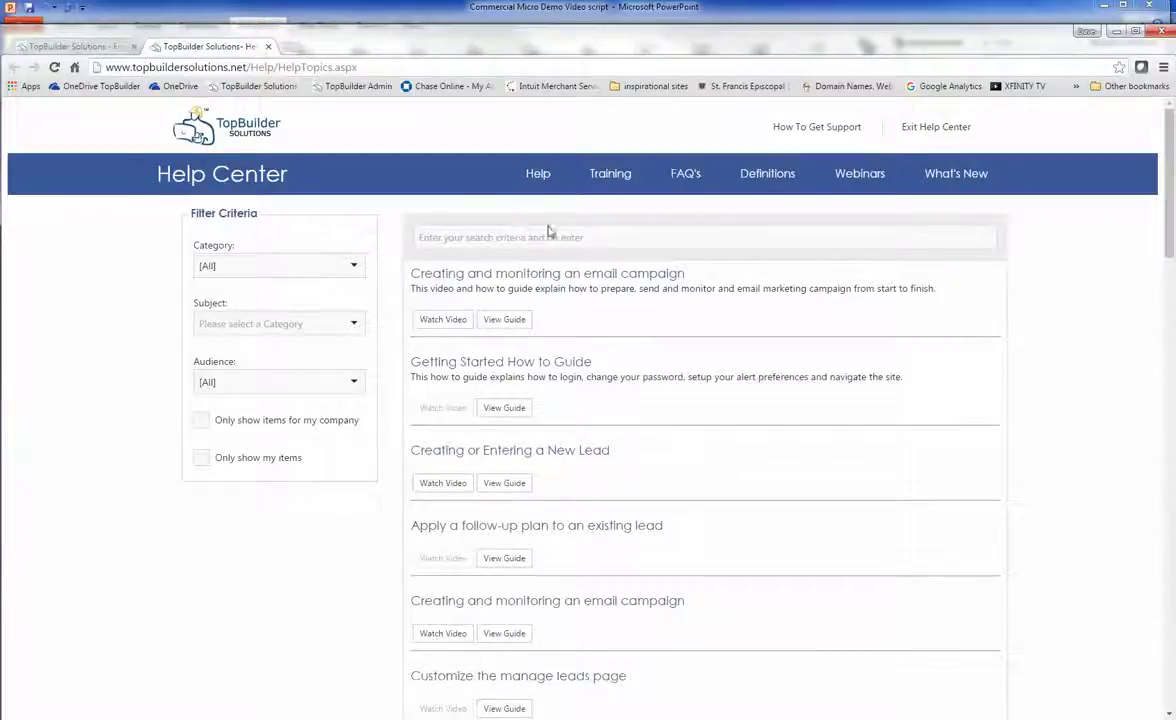
left_click(923, 131)
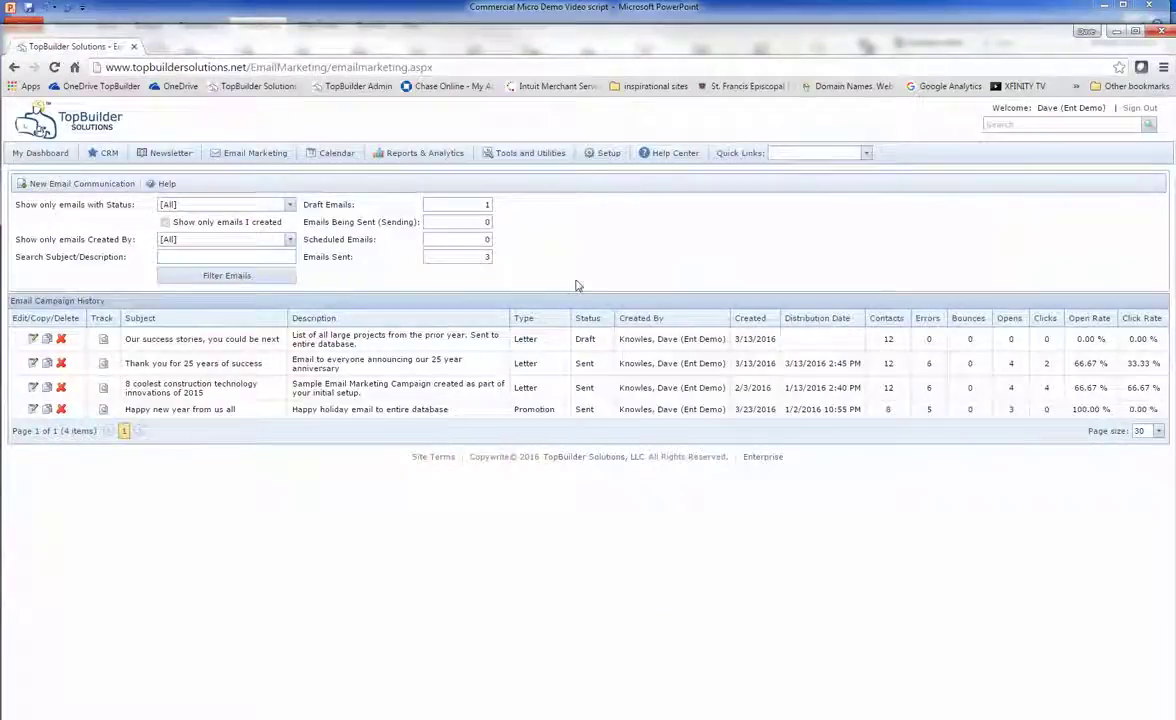
- Return to the dashboard and check the activity history and next task of the "New multi-purpose mid-rise construction" lead
left_click(58, 155)
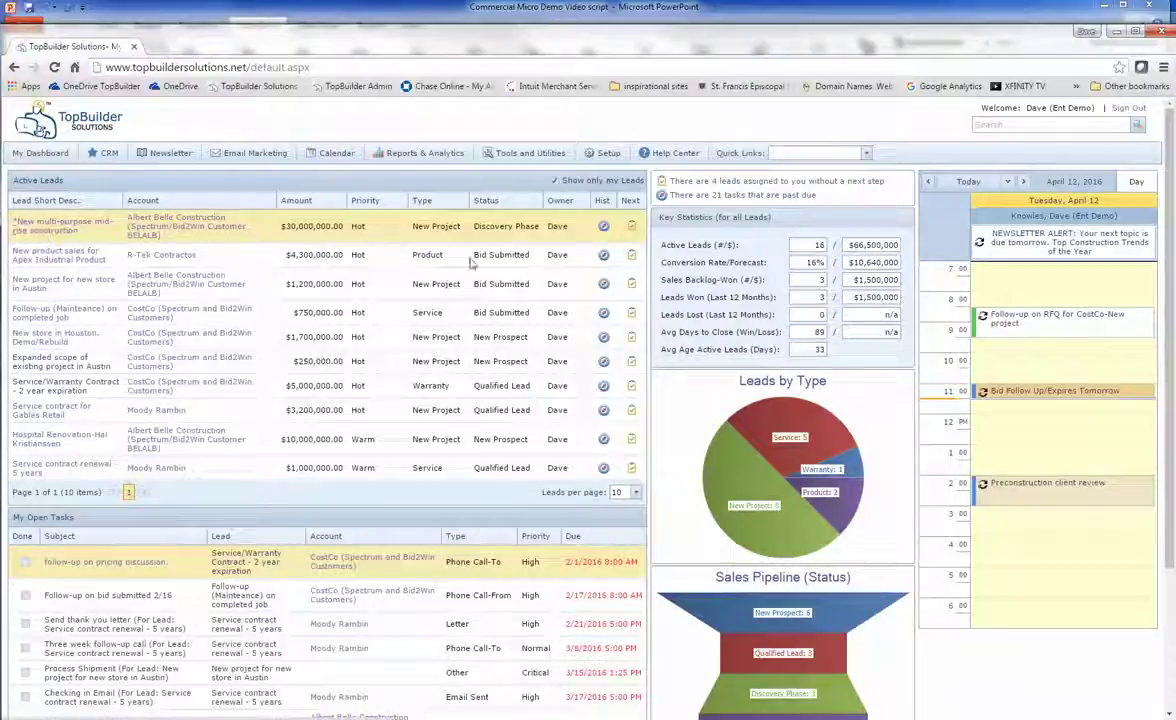
left_click(603, 227)
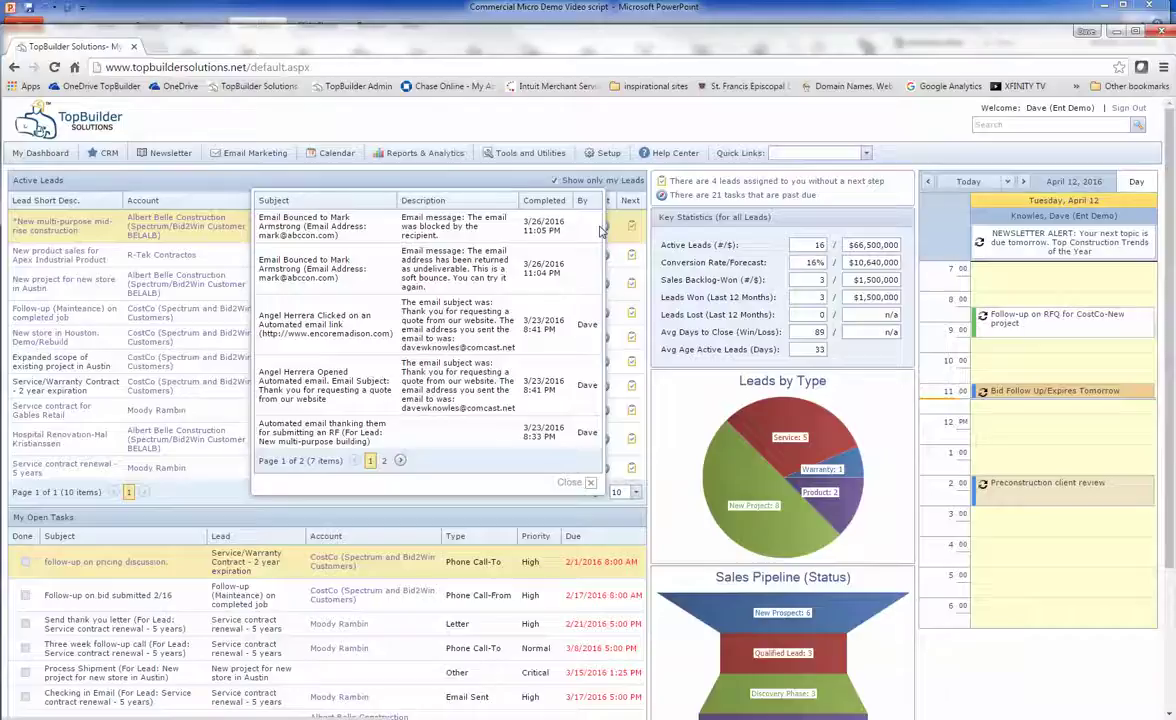
left_click(571, 485)
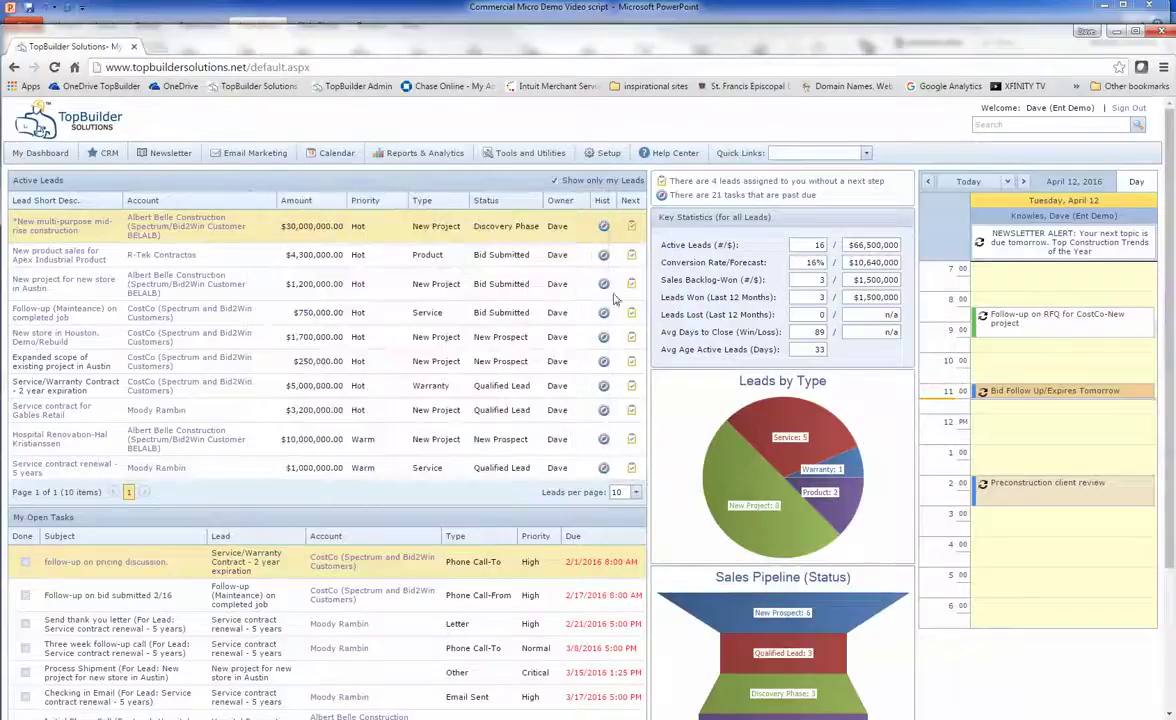
left_click(632, 227)
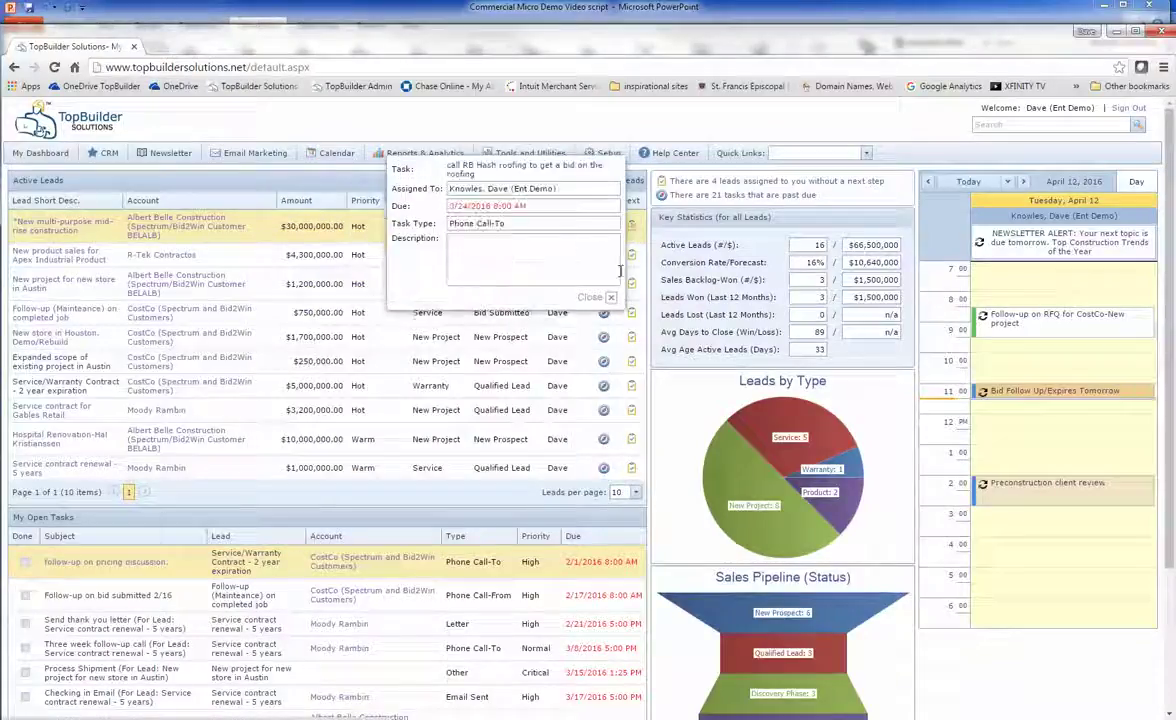
left_click(588, 297)
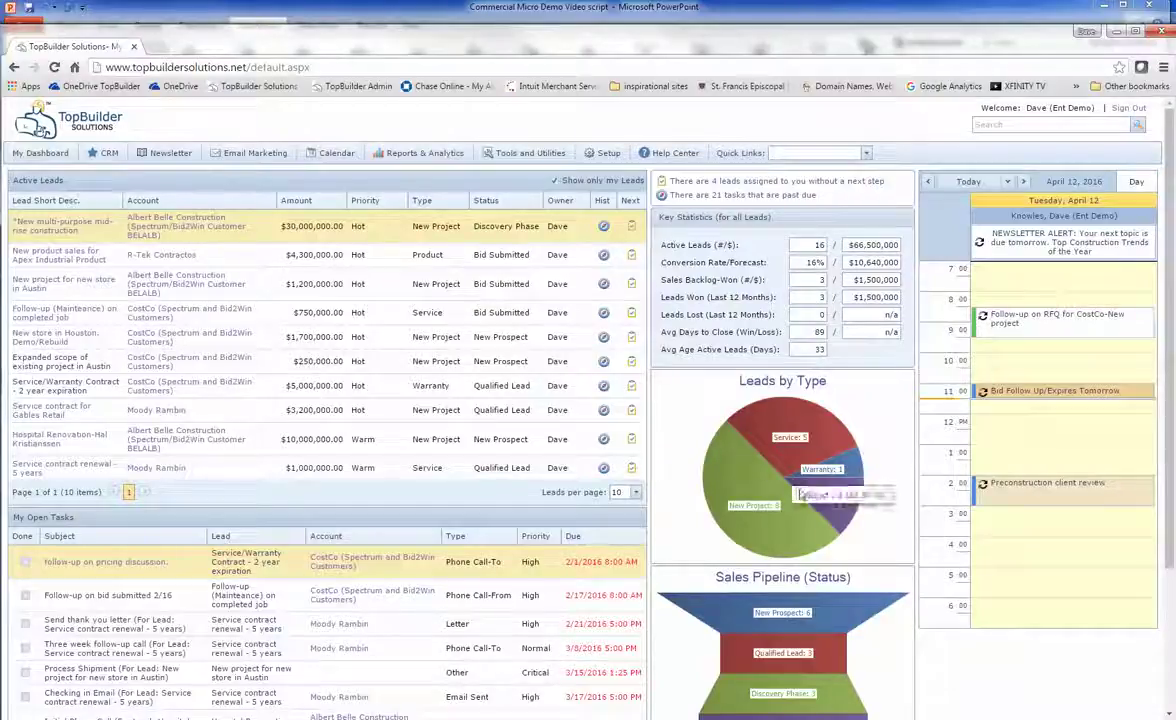
mouse_move(817, 633)
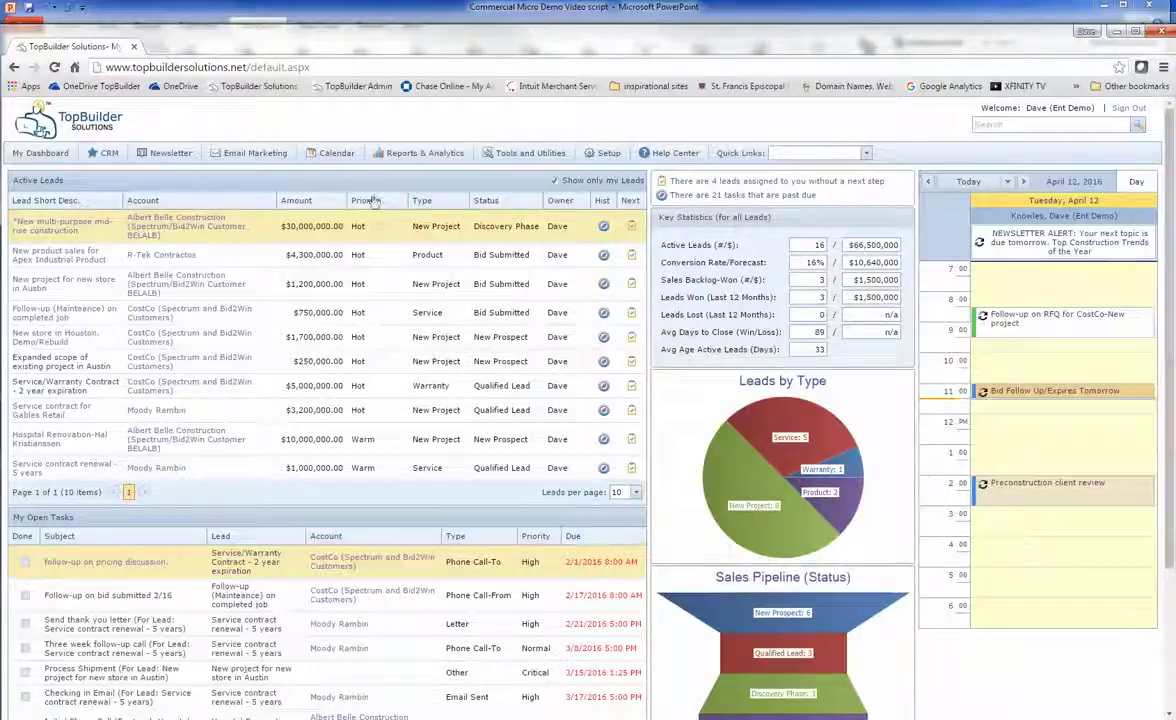
- Open the Albert Belle Construction account from the list of managed accounts
mouse_move(92, 155)
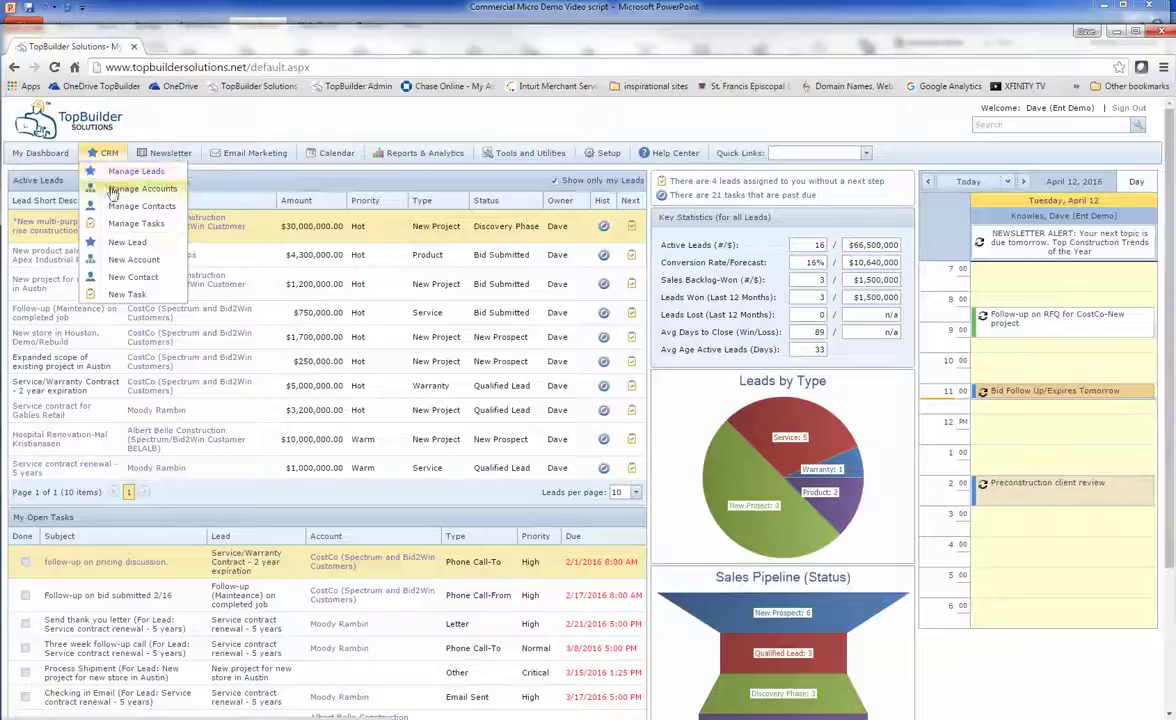
left_click(112, 190)
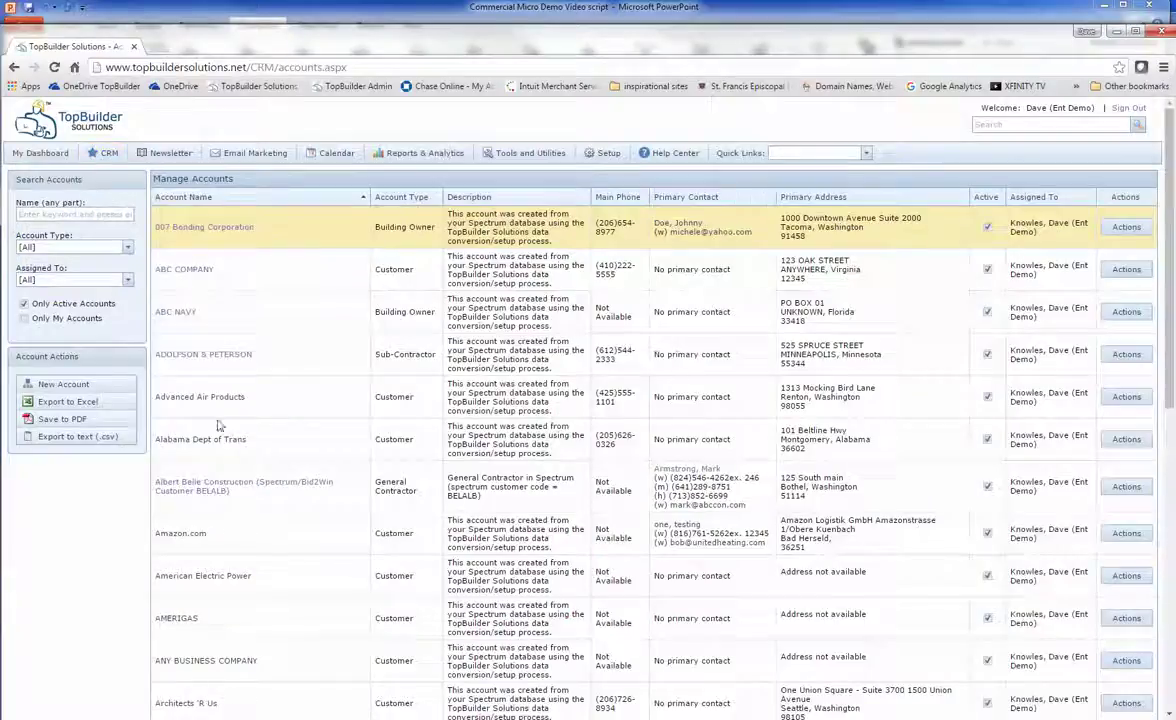
left_click(219, 488)
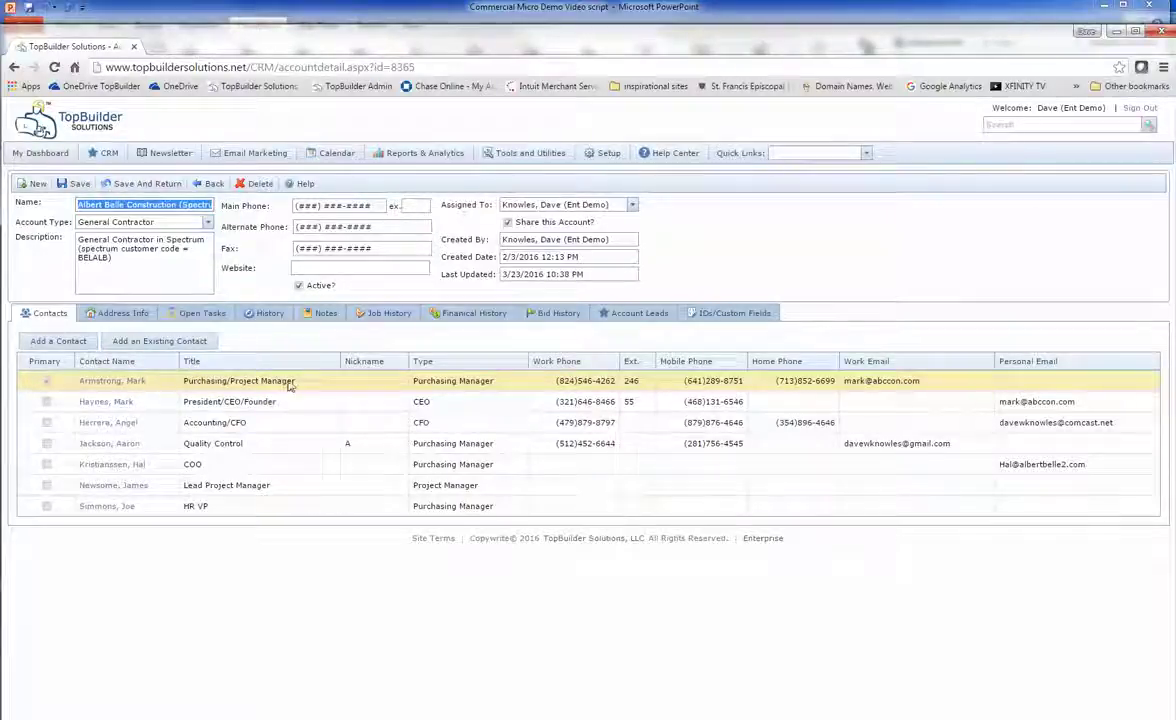
- Review the account's addresses, open tasks, activity history and notes
left_click(121, 314)
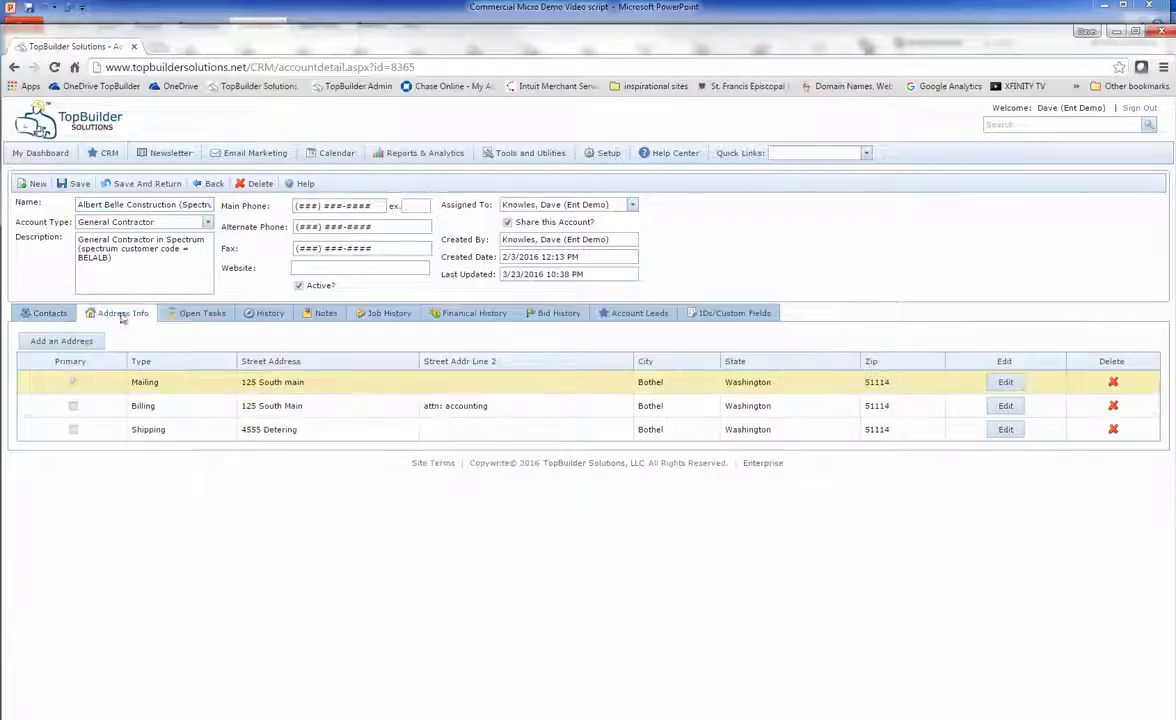
left_click(200, 316)
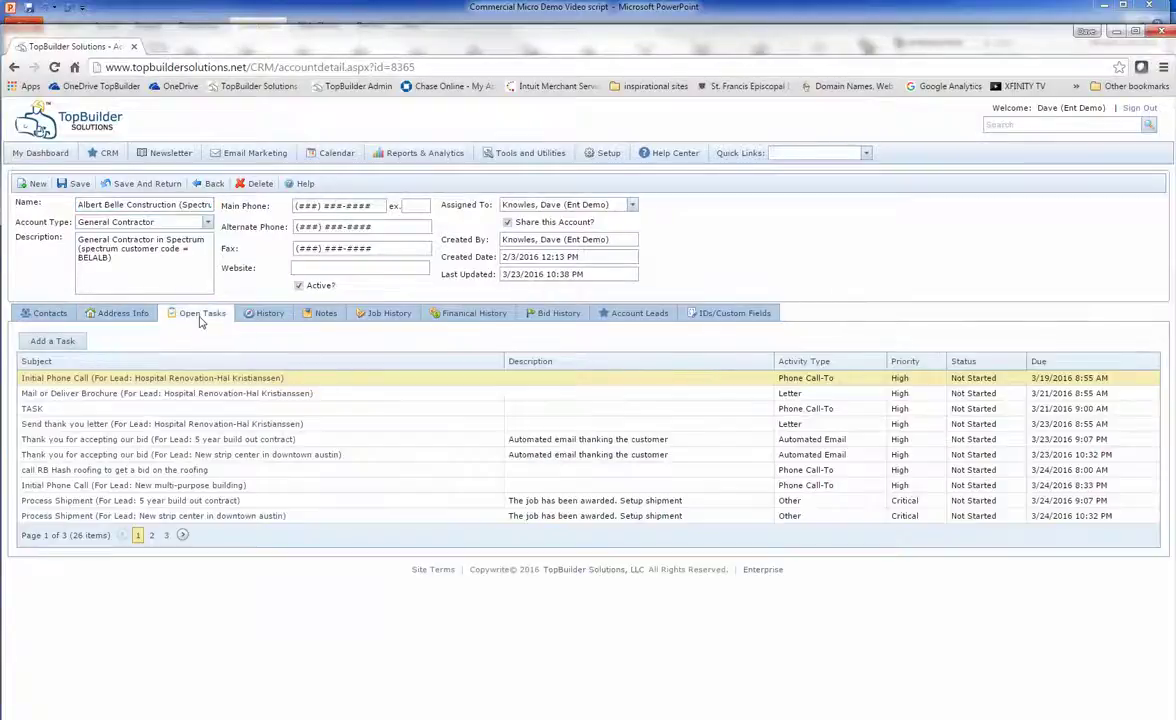
left_click(266, 316)
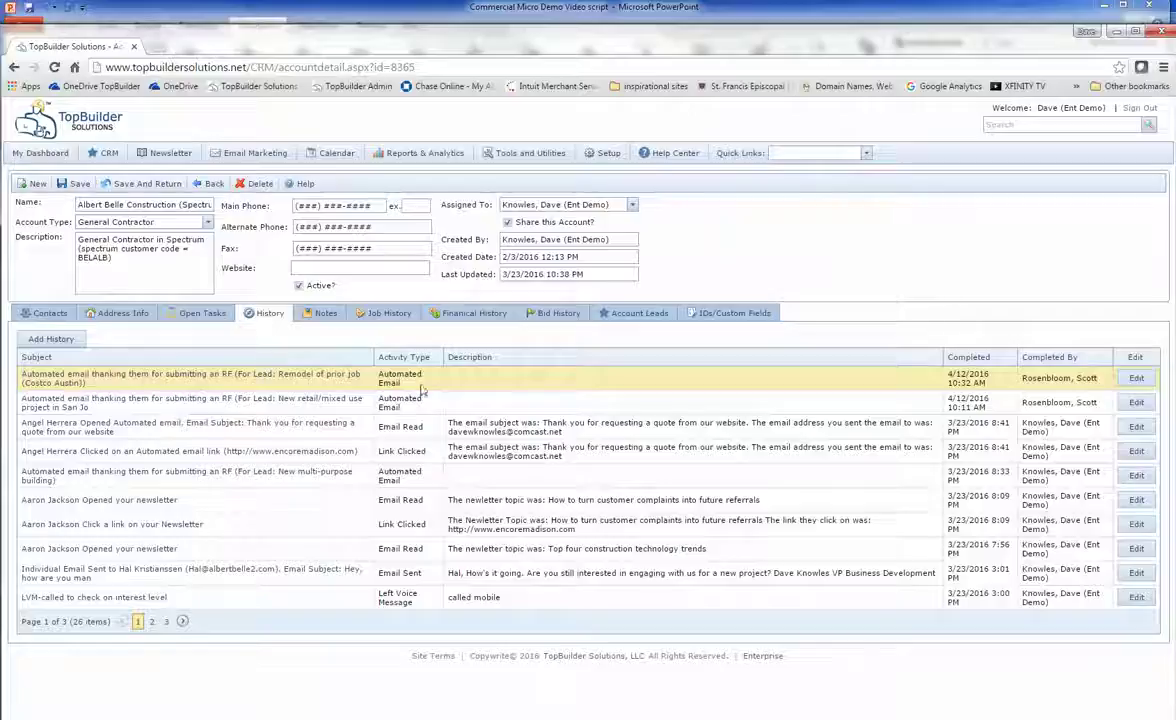
left_click(419, 535)
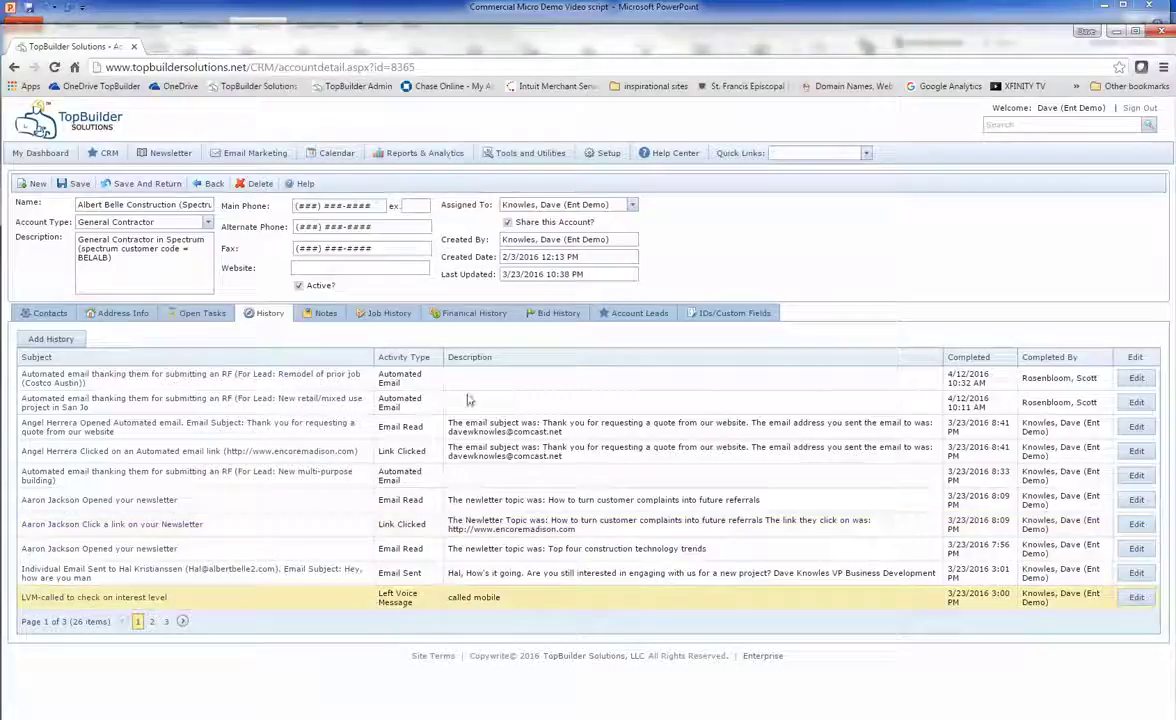
left_click(320, 314)
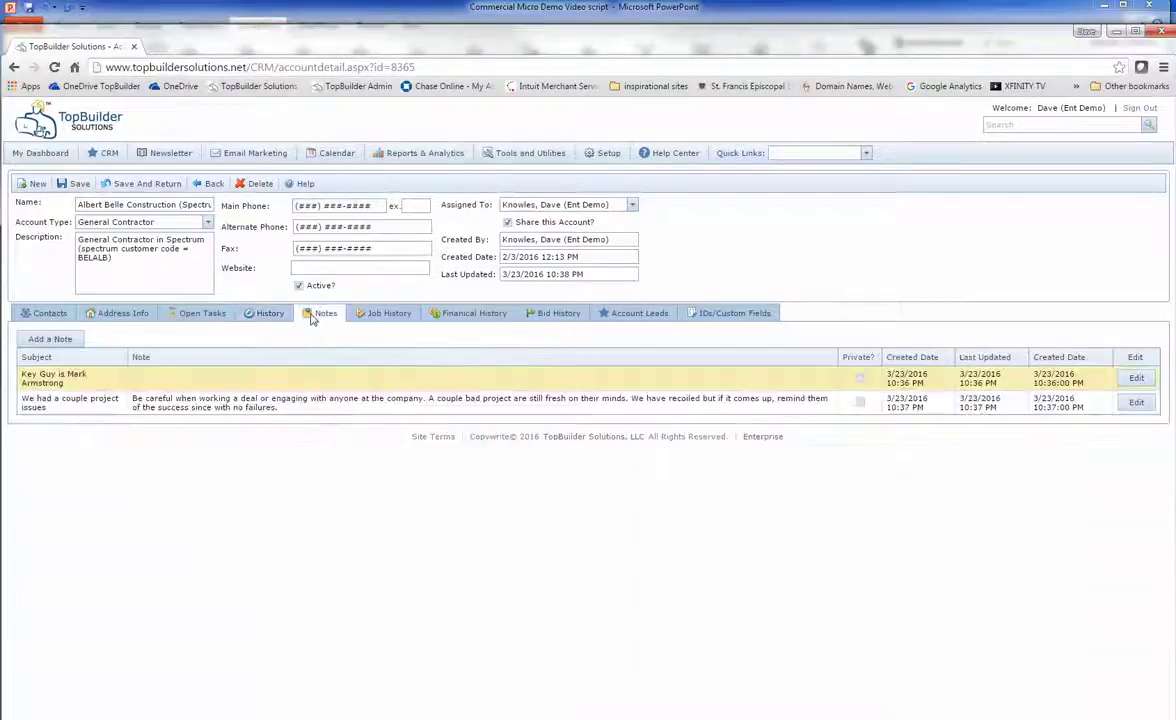
- Examine the account's job history alongside its financial history, including contract amounts, credit and invoices
left_click(393, 315)
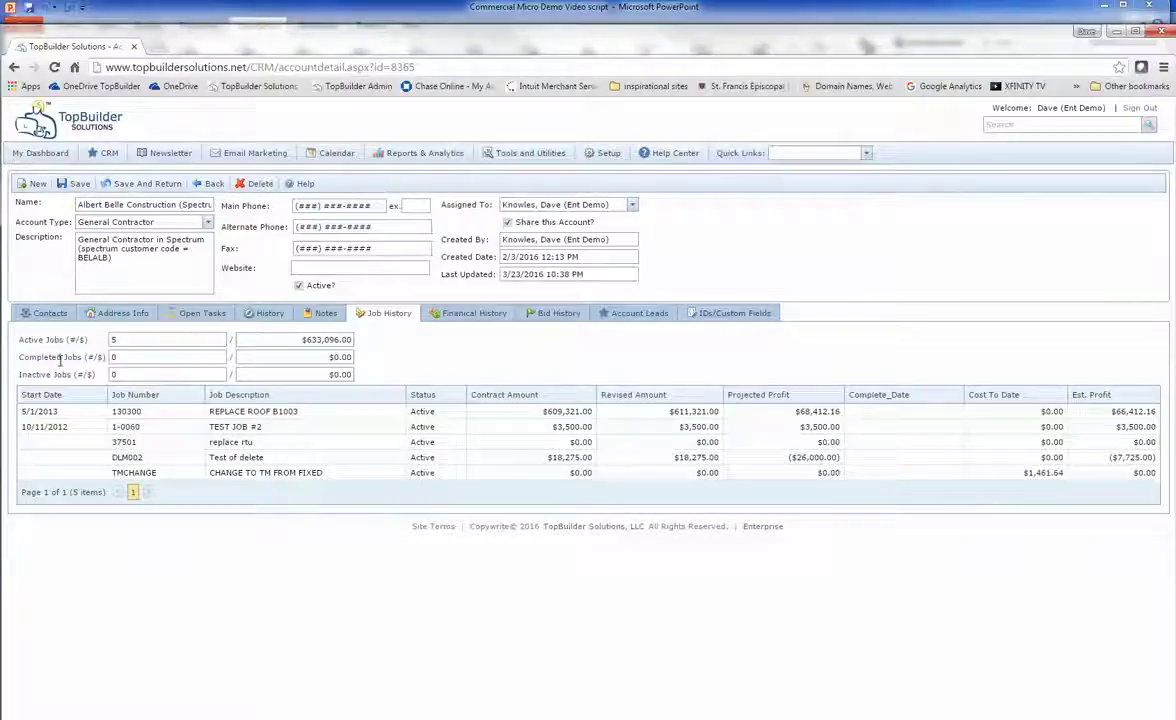
left_click(463, 316)
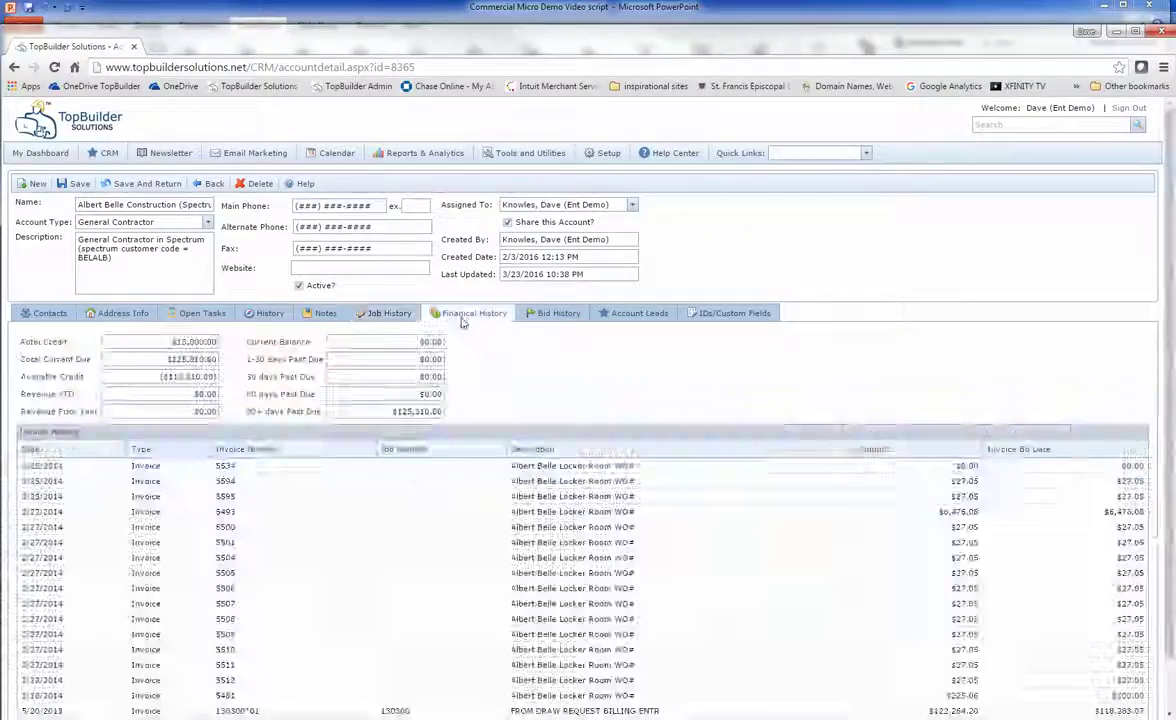
left_click(380, 313)
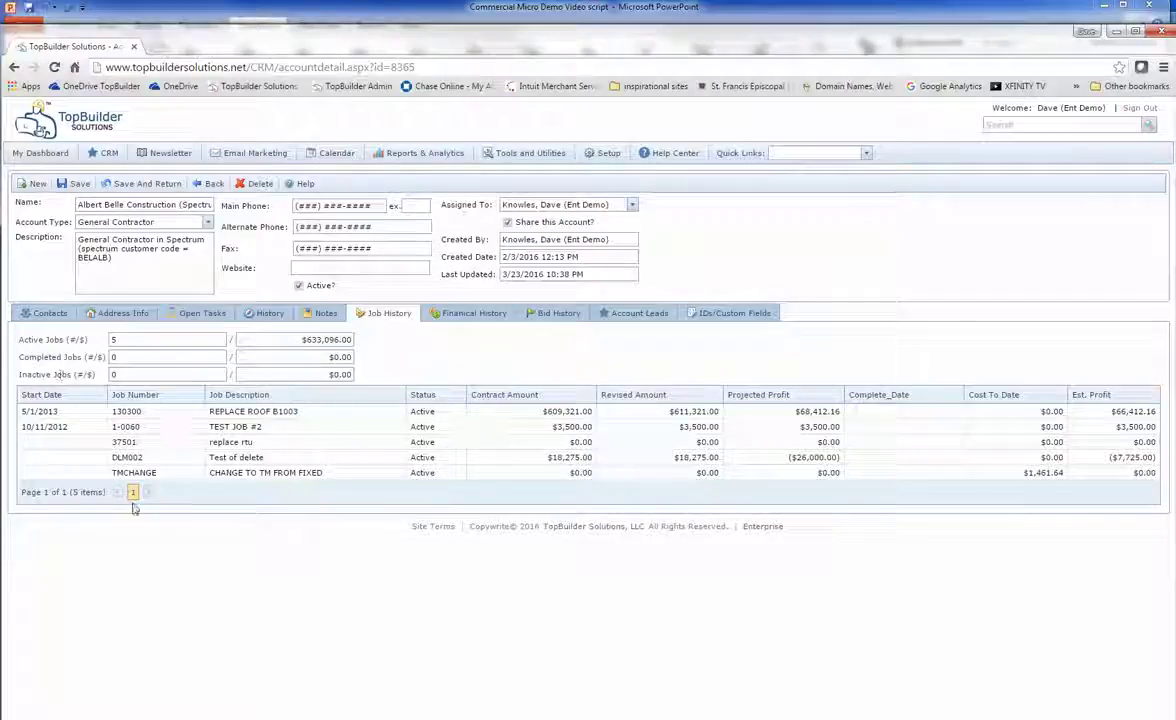
left_click(447, 315)
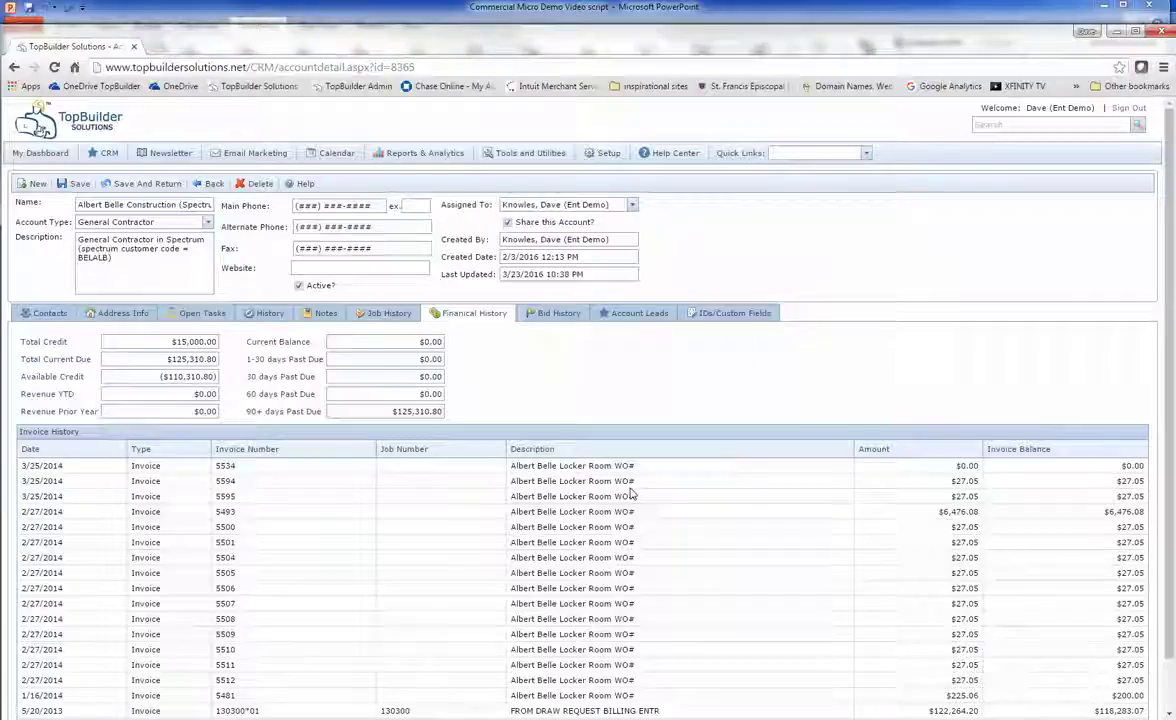
left_click(388, 316)
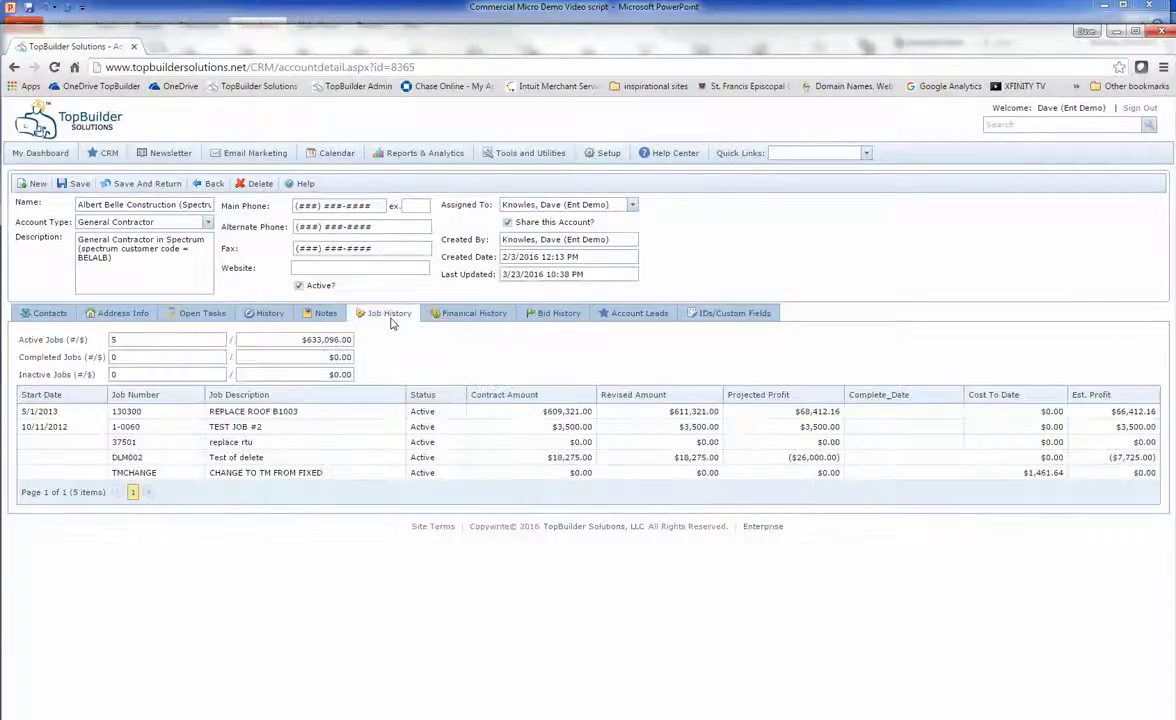
left_click(458, 316)
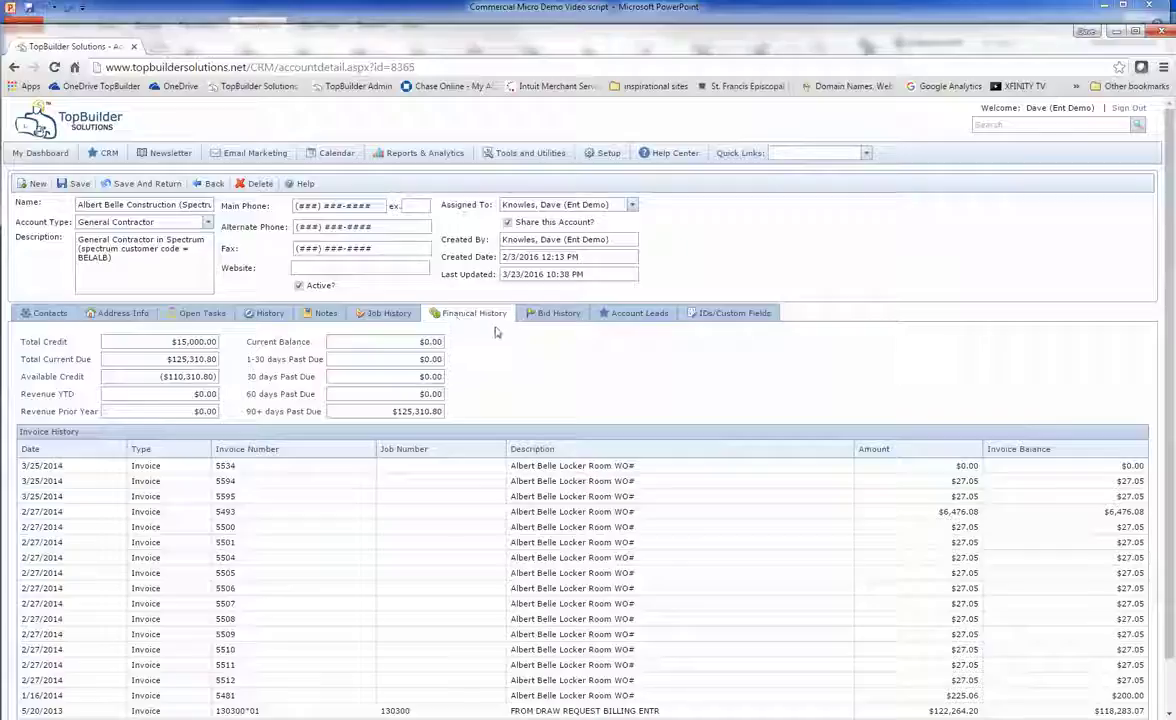
left_click(393, 315)
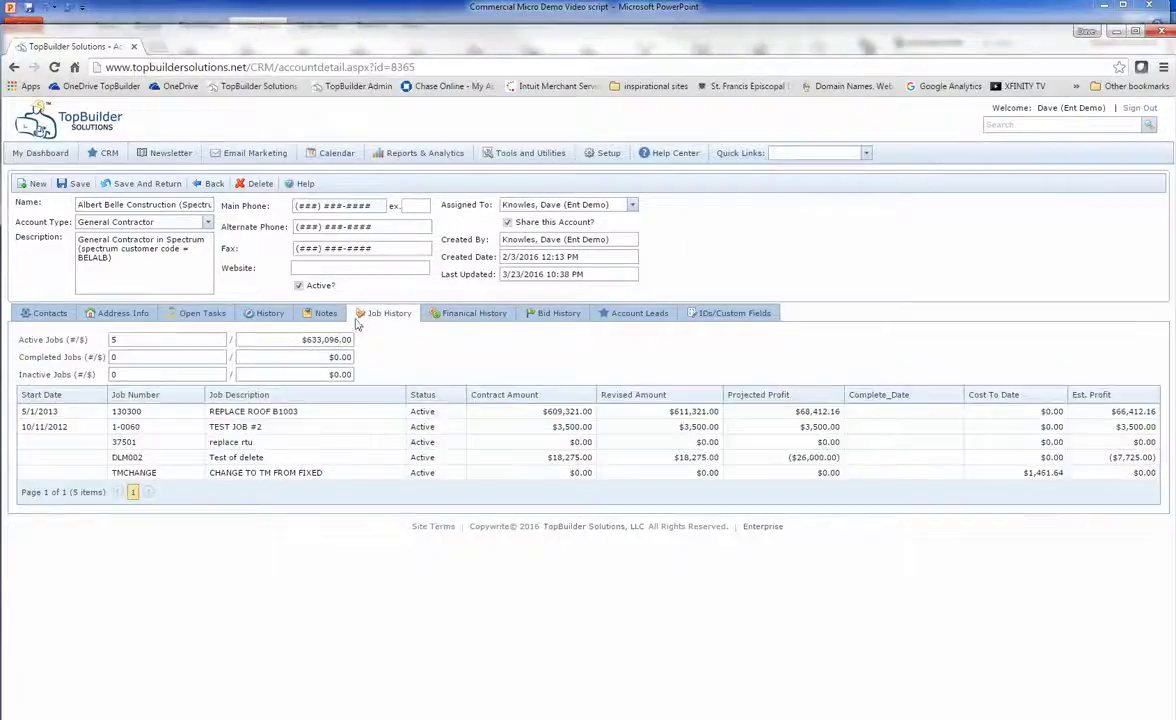
- Revisit the account's activity history and notes, and view its bid history
left_click(268, 314)
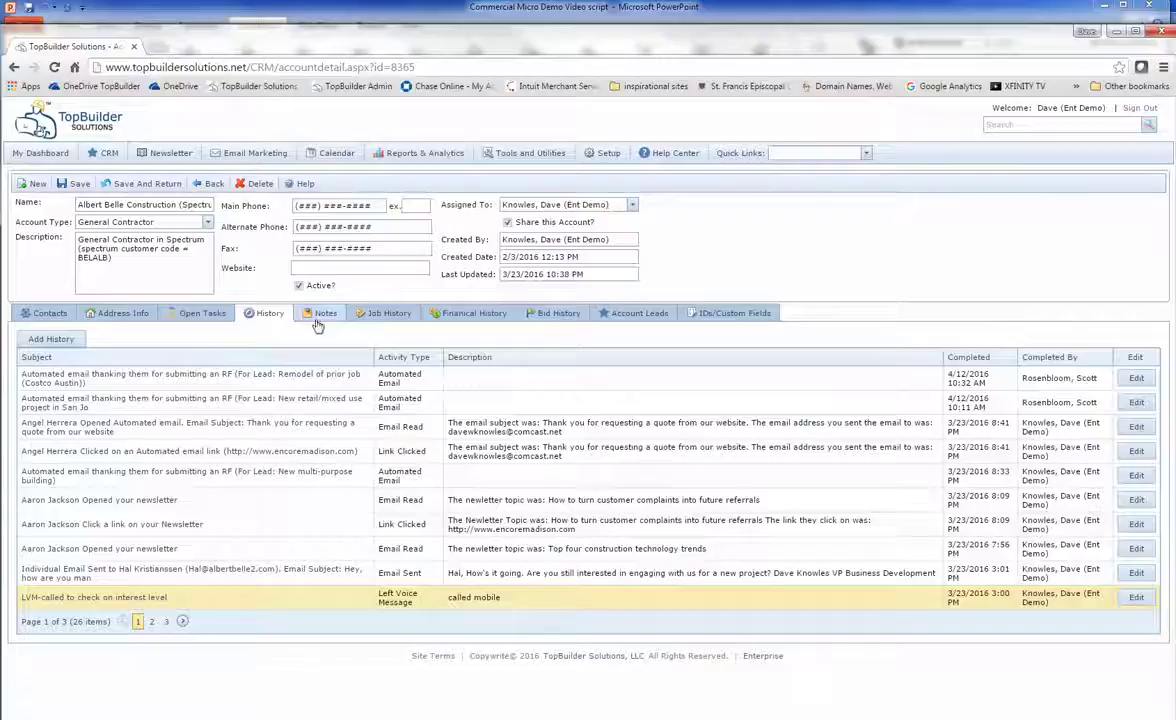
left_click(318, 318)
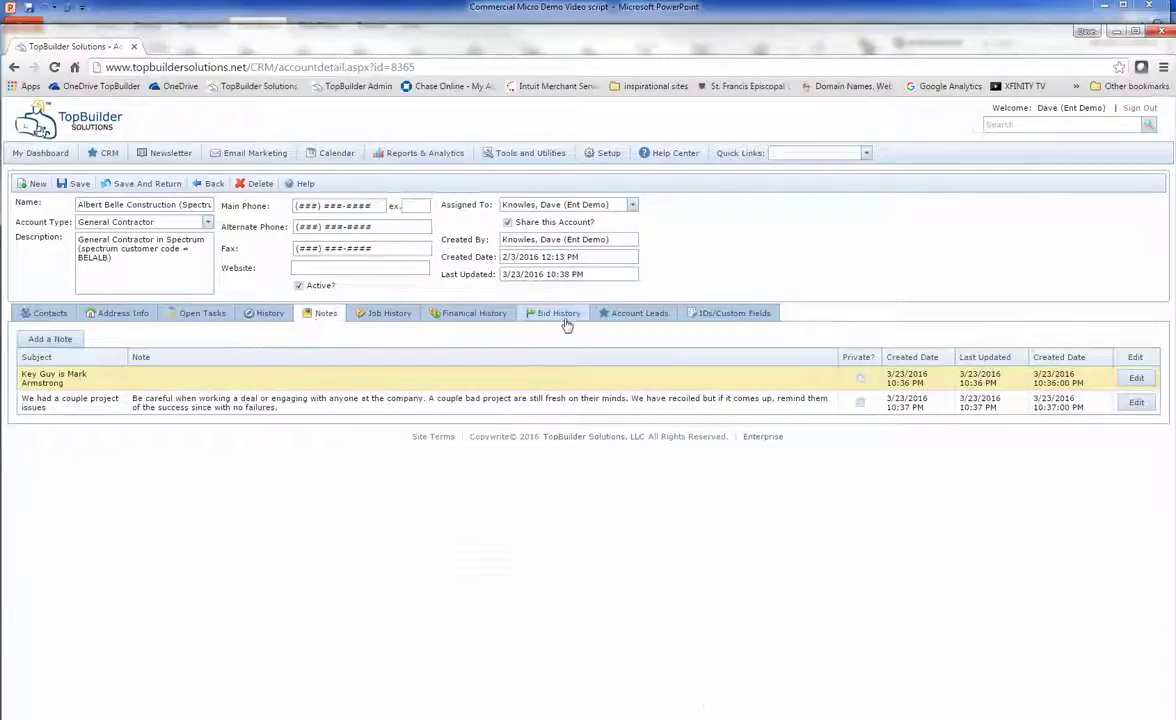
left_click(563, 318)
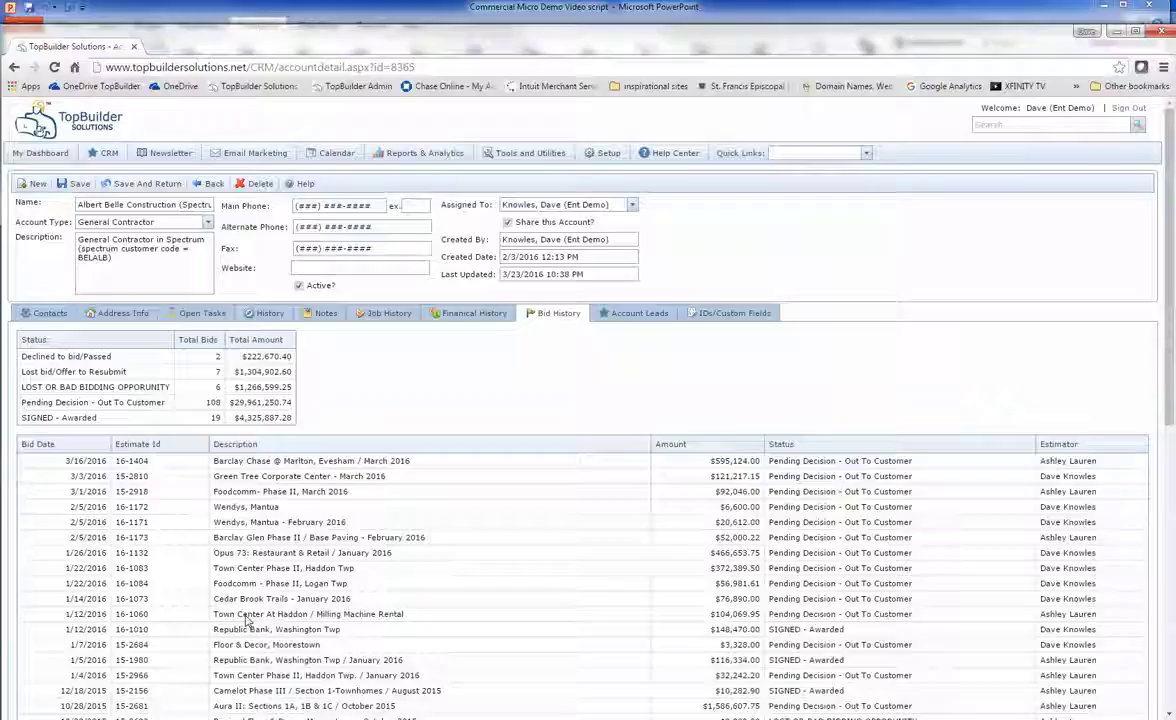
- View the leads linked to the account and its ID and custom fields, highlighting the customer number
left_click(638, 313)
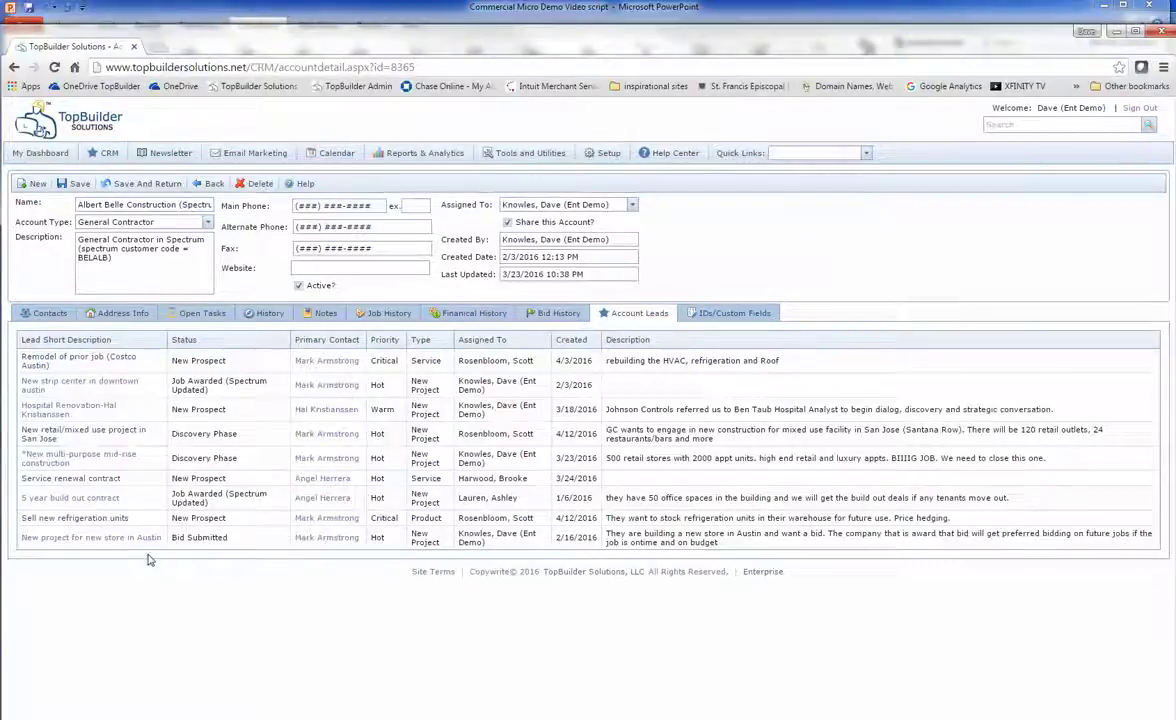
left_click(725, 319)
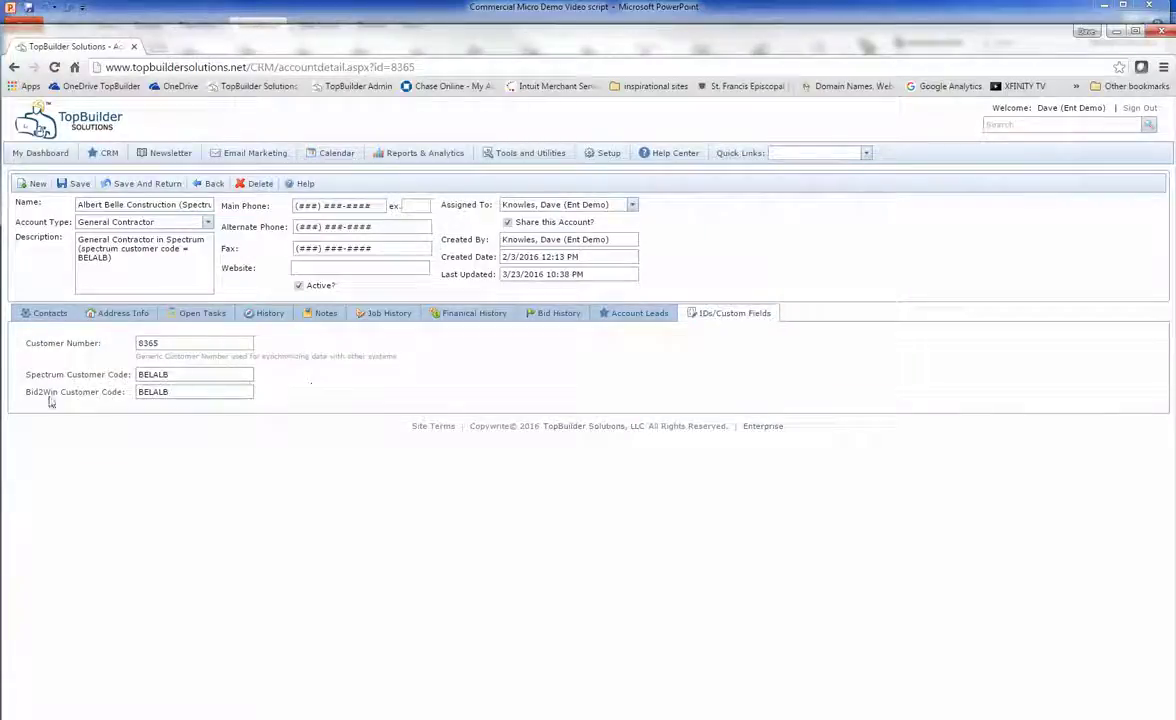
left_click_drag(162, 342, 124, 341)
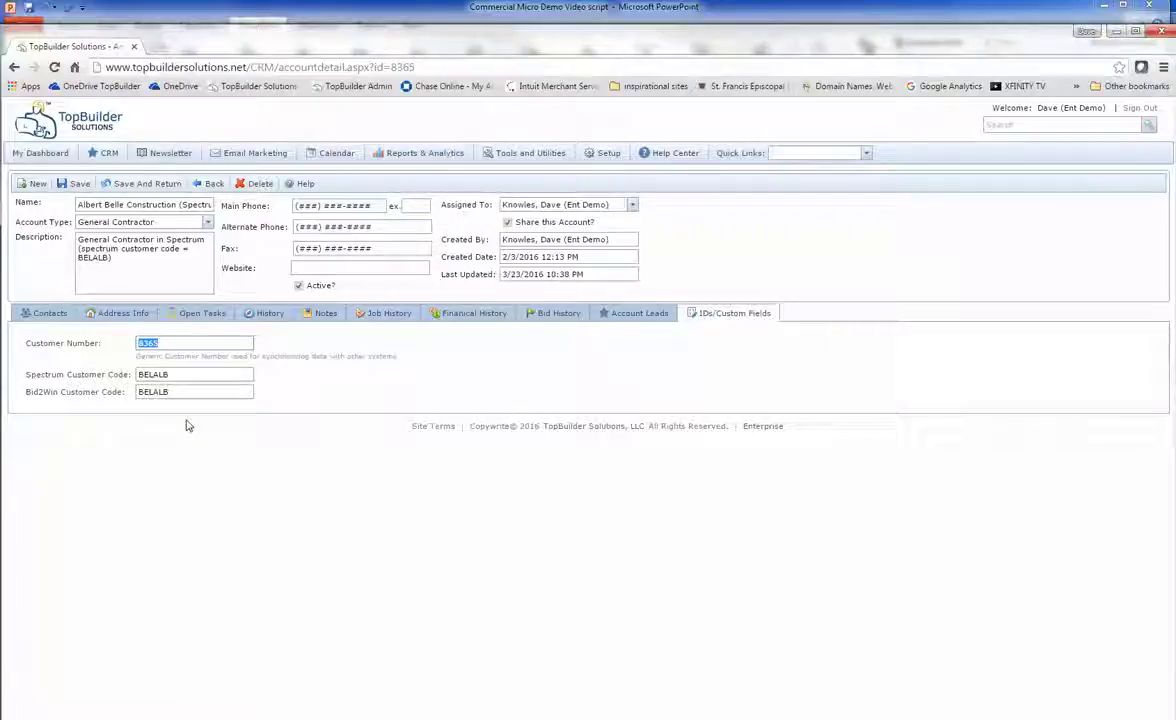
- Open the list of all leads and filter it to the Albert Belle Construction account
left_click(45, 313)
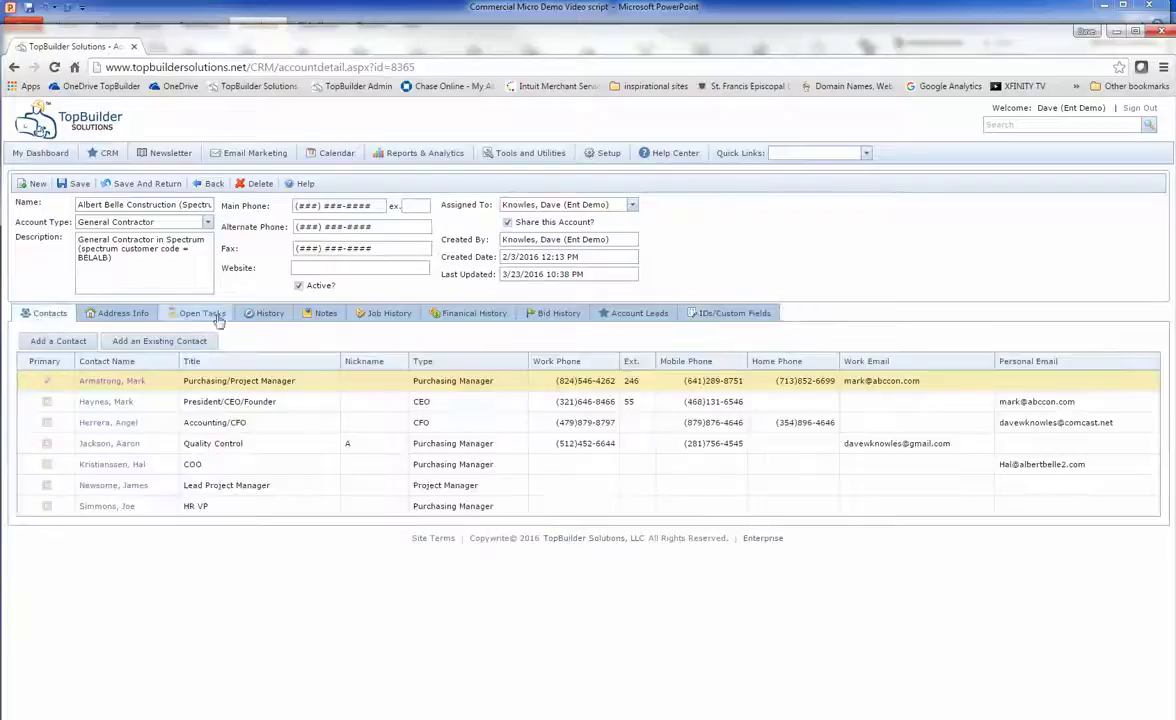
left_click(108, 153)
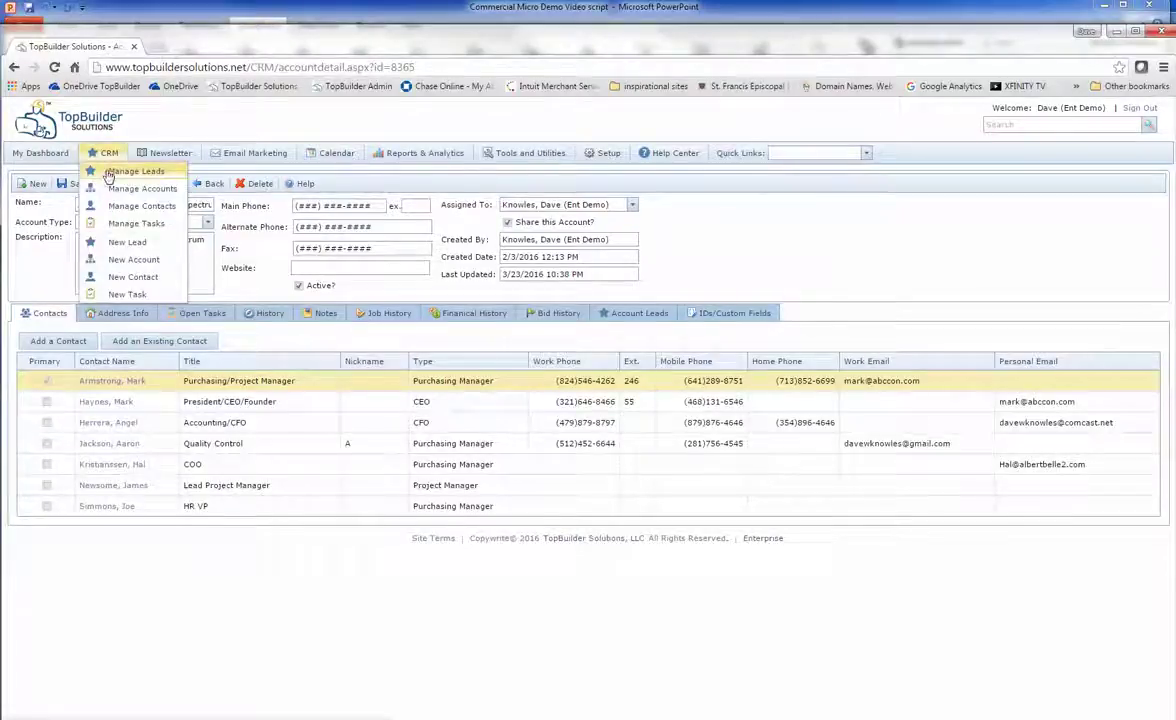
left_click(110, 172)
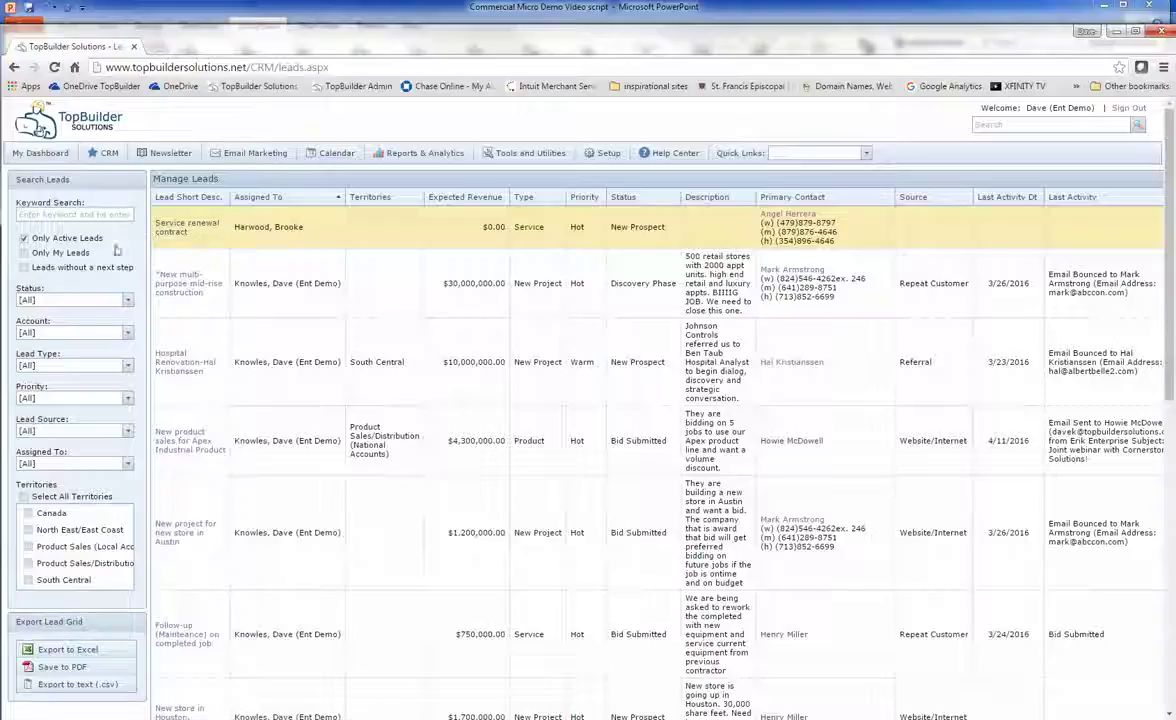
left_click(127, 333)
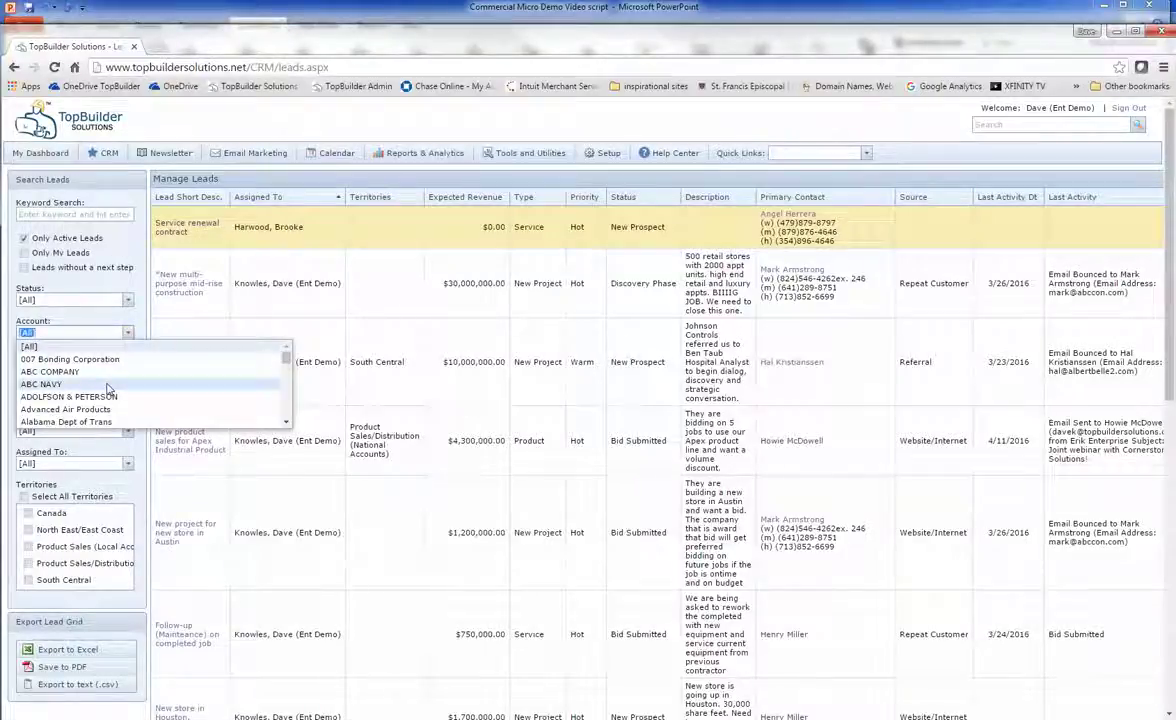
scroll(106, 386, "down", 2)
left_click(106, 372)
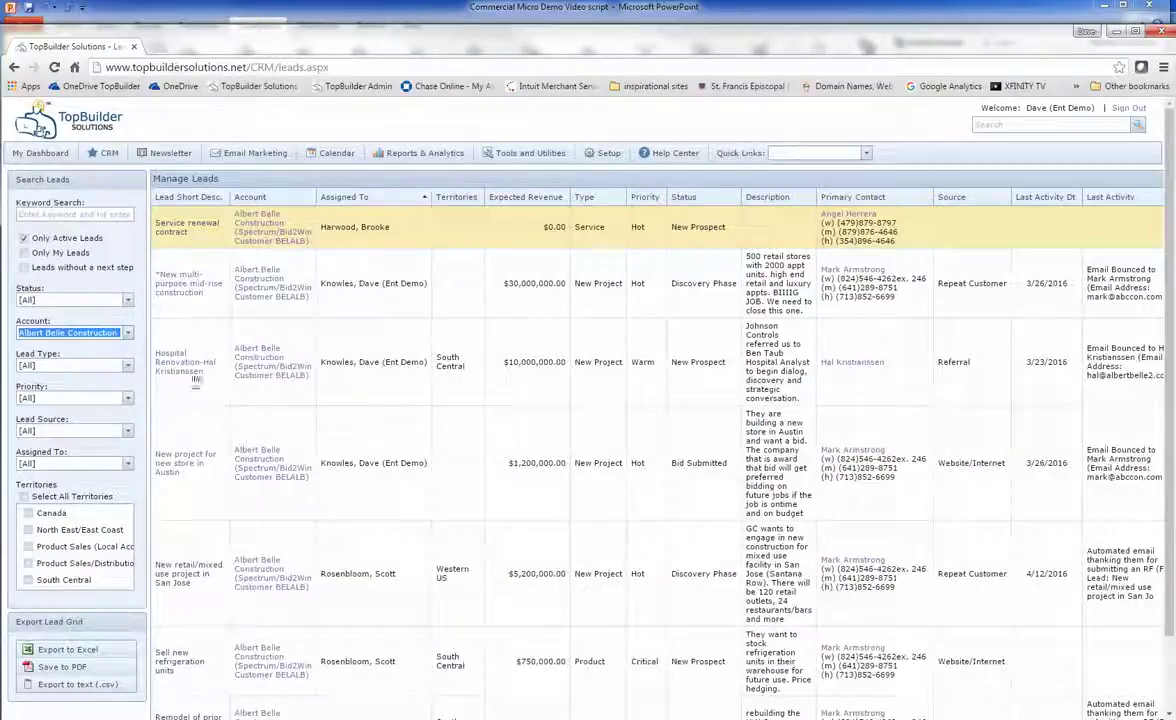
- Open the new multi-purpose mid-rise construction lead and view its available status options, leaving the status as is
left_click(181, 293)
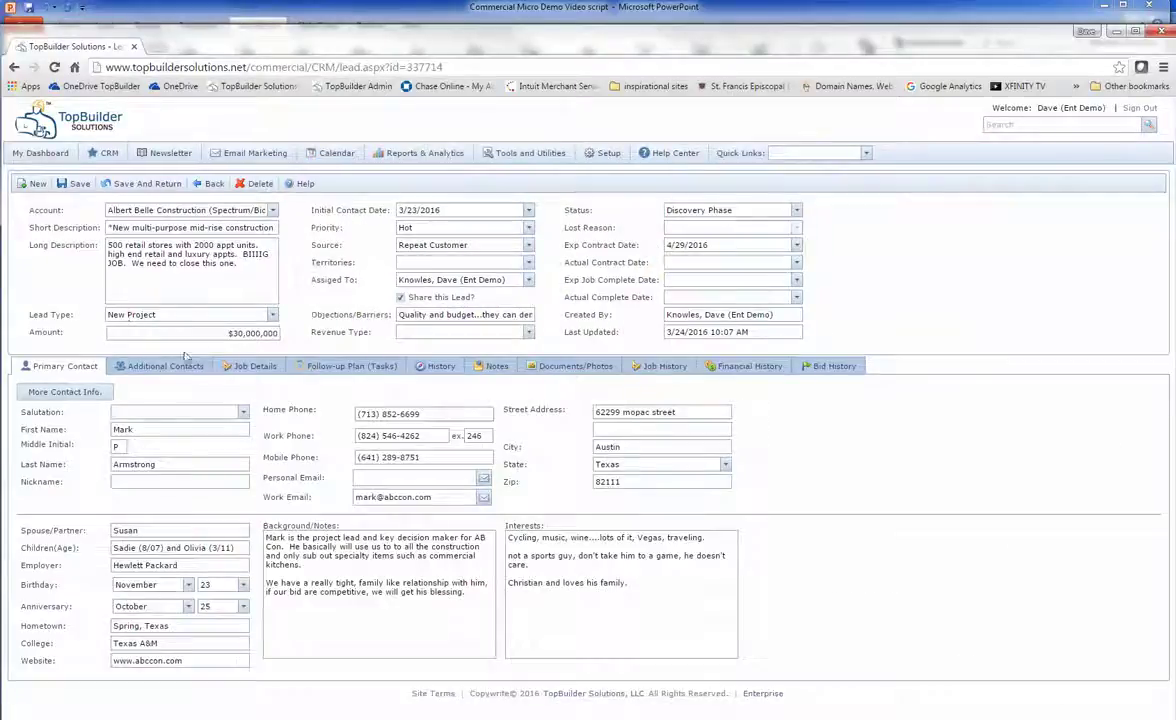
left_click(740, 210)
left_click(975, 252)
left_click(798, 212)
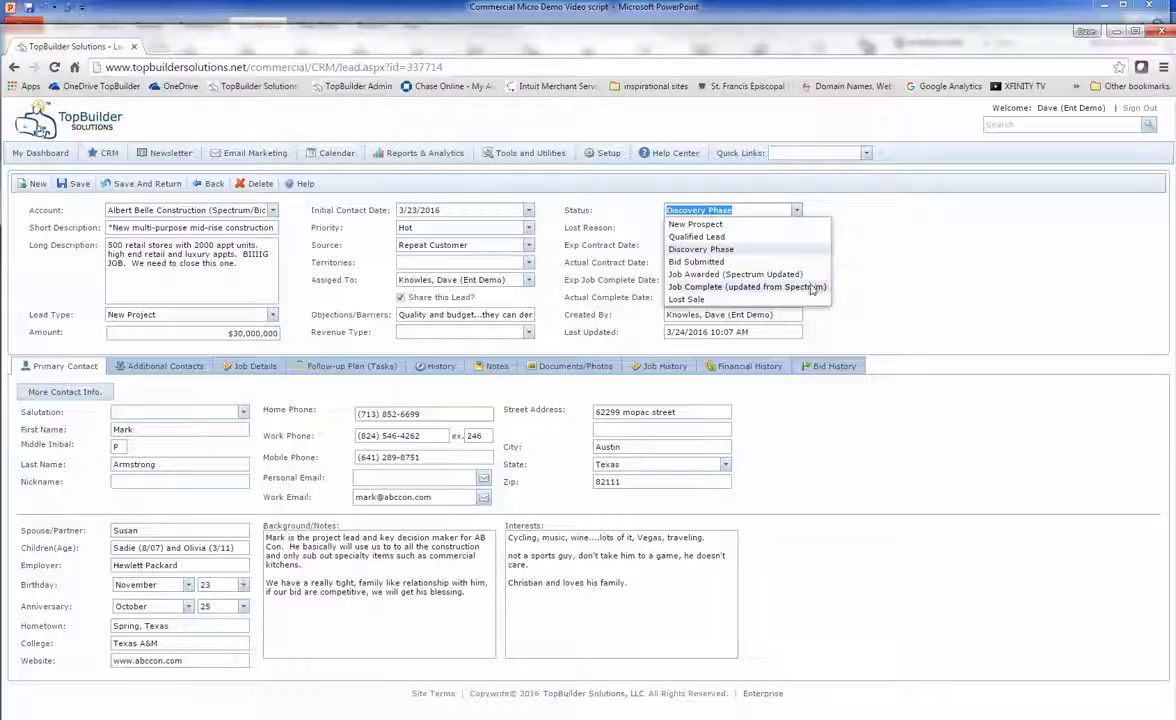
left_click(906, 287)
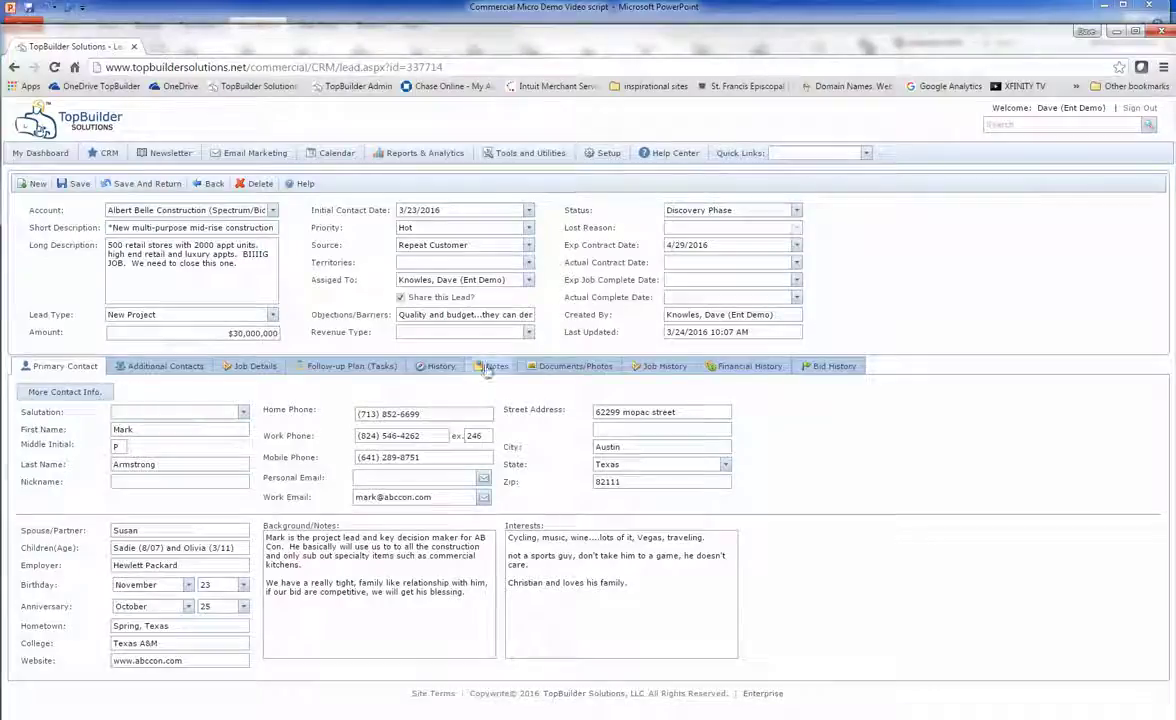
- Review the lead's additional contacts, job details and follow-up plan tasks
left_click(197, 372)
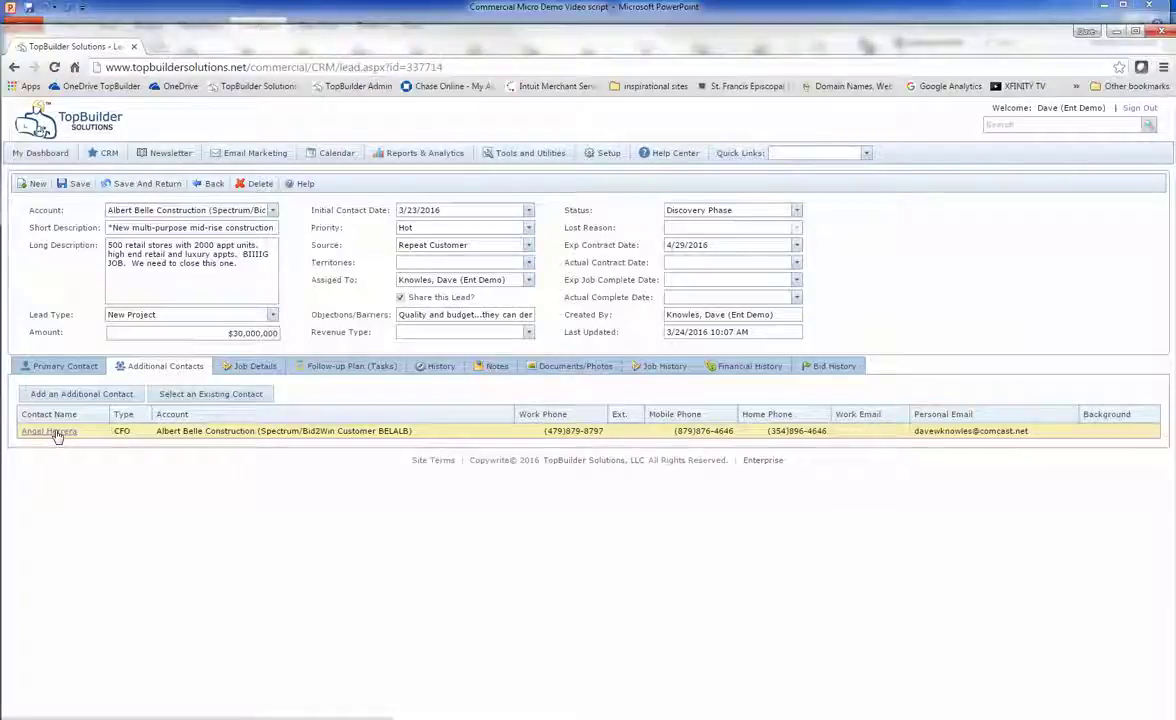
left_click(268, 369)
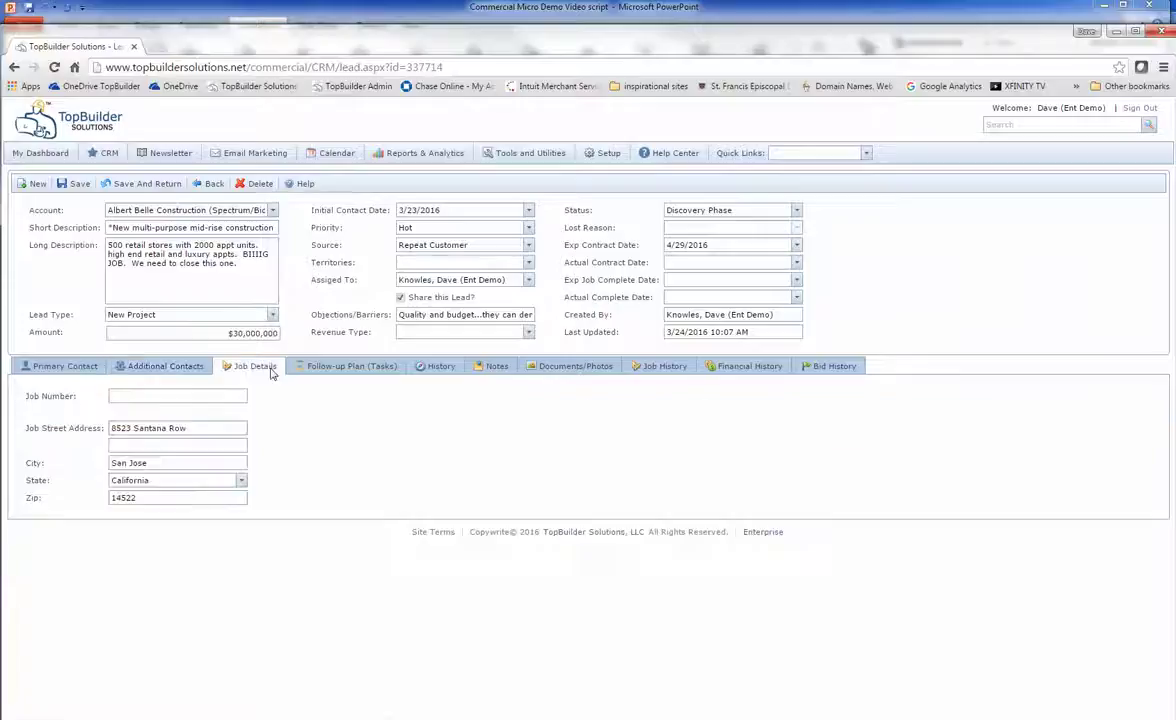
left_click(343, 368)
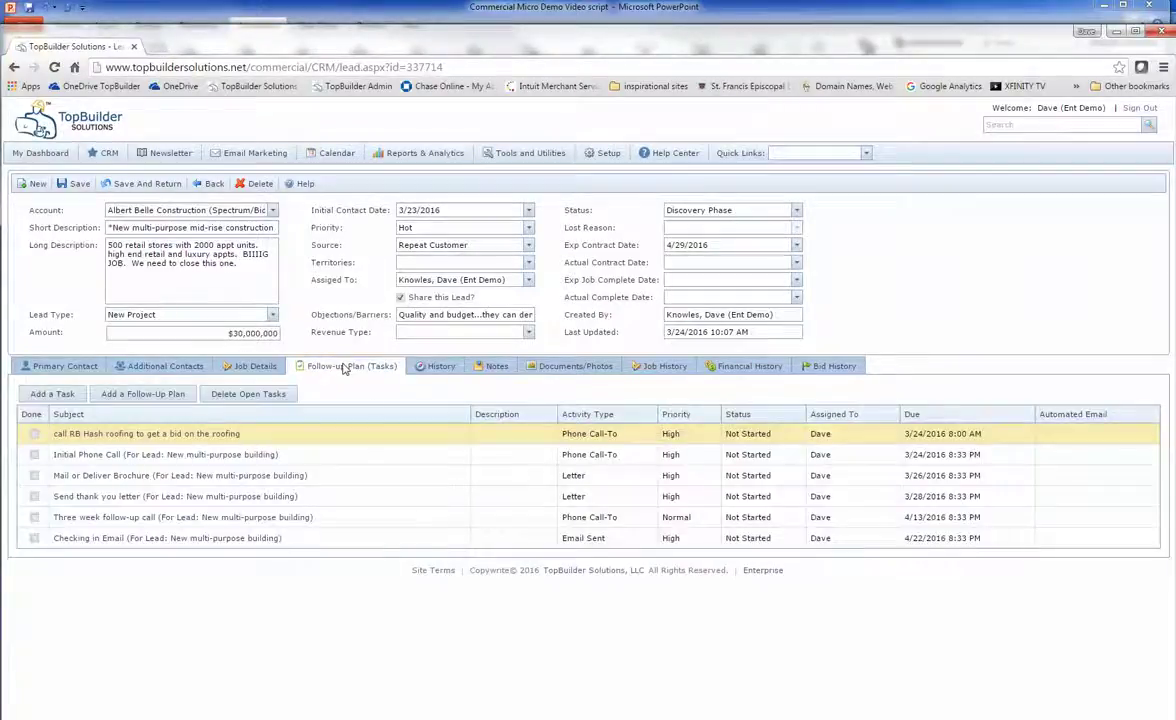
- View the lead's activity history, notes and attached documents and photos
left_click(432, 367)
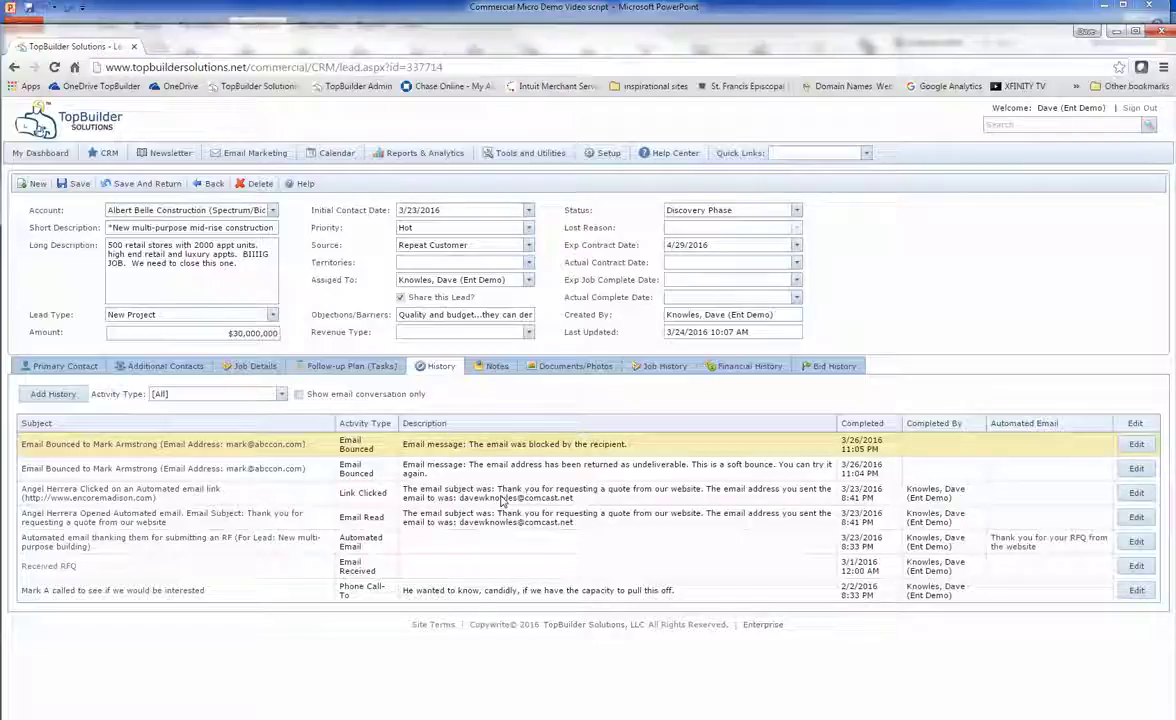
left_click(492, 366)
left_click(571, 368)
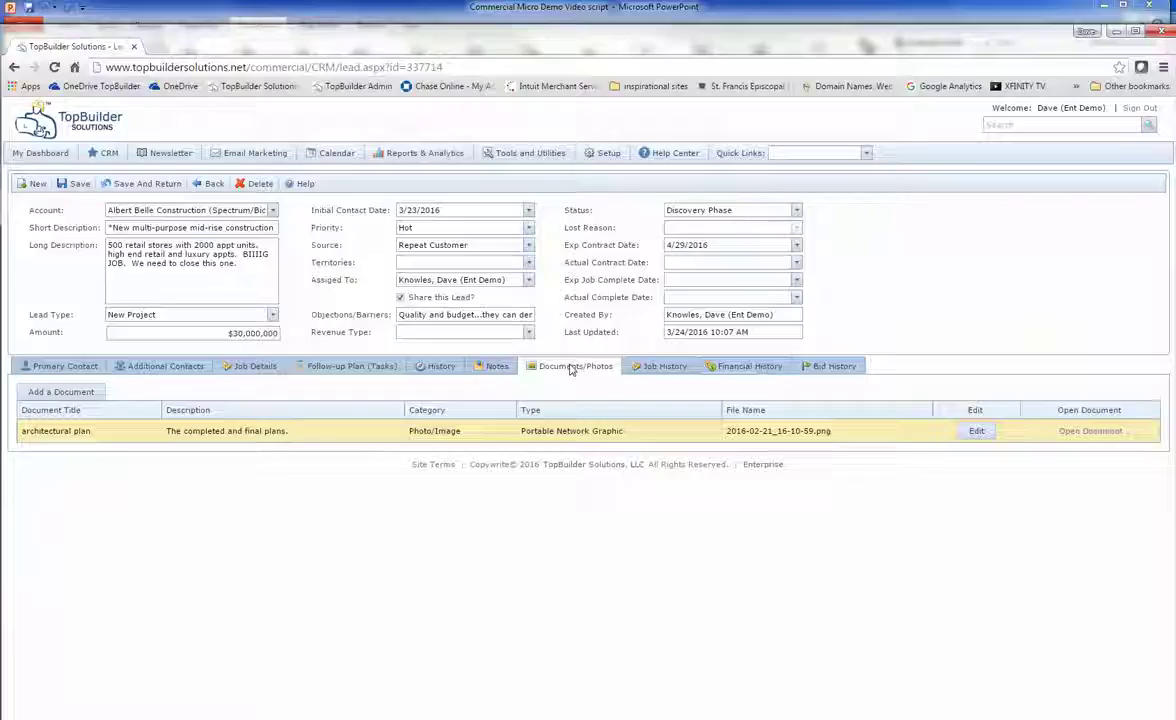
- Examine the lead's job history, financial history and bid history
left_click(652, 373)
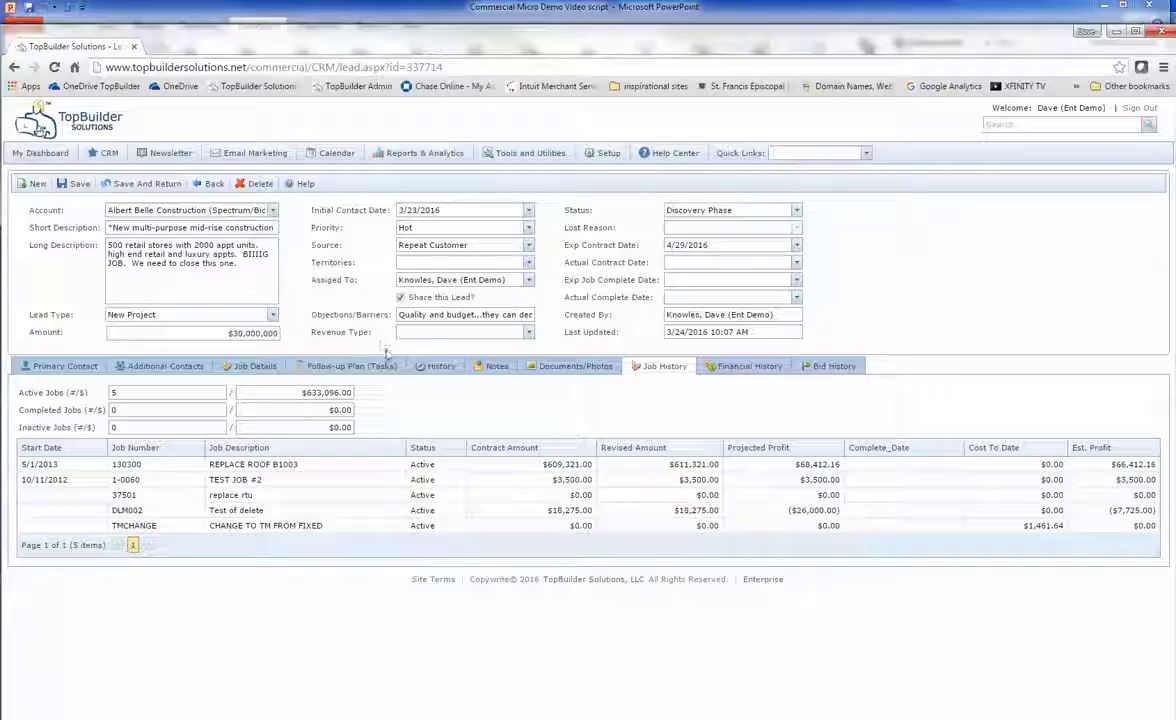
left_click(748, 366)
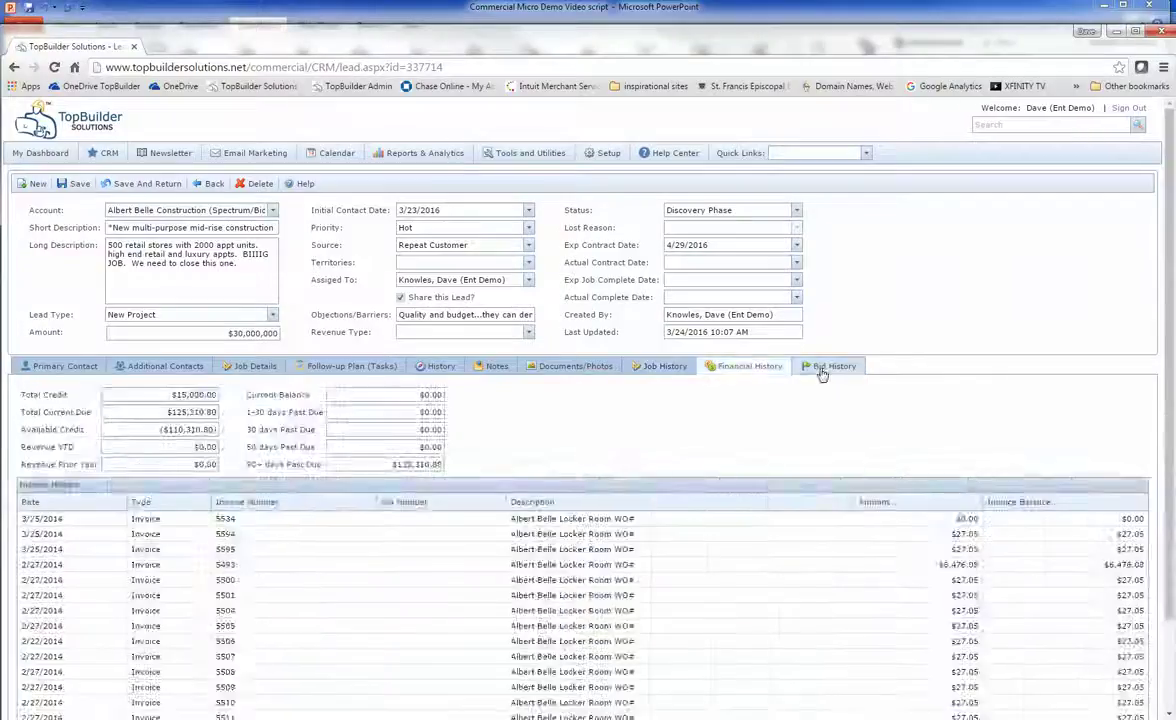
left_click(825, 366)
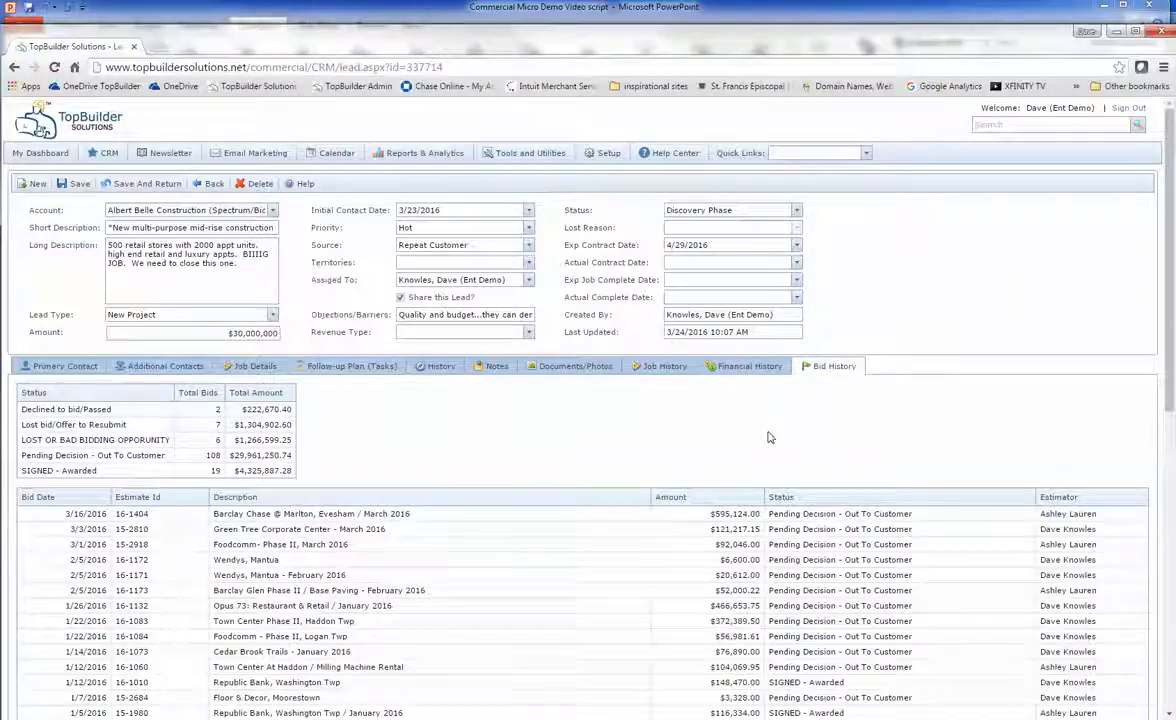
- Review the newsletter overview and subscriber list, and open the next edition's topic choices and body text for editing
left_click(170, 153)
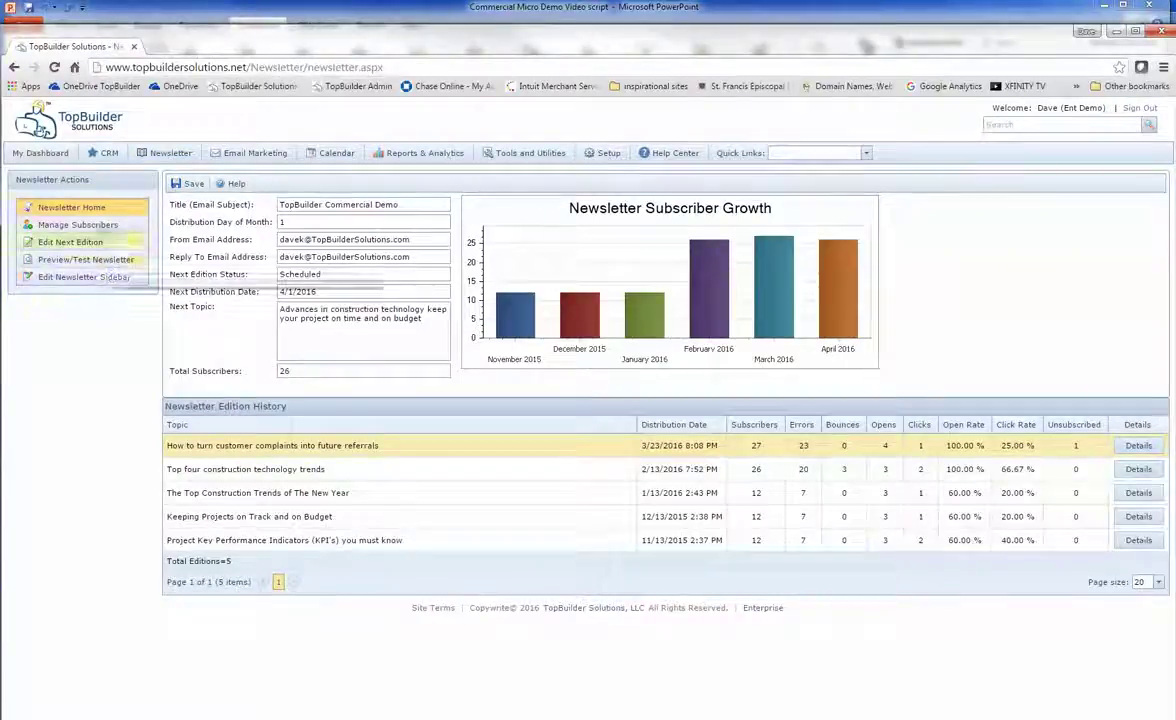
left_click(90, 225)
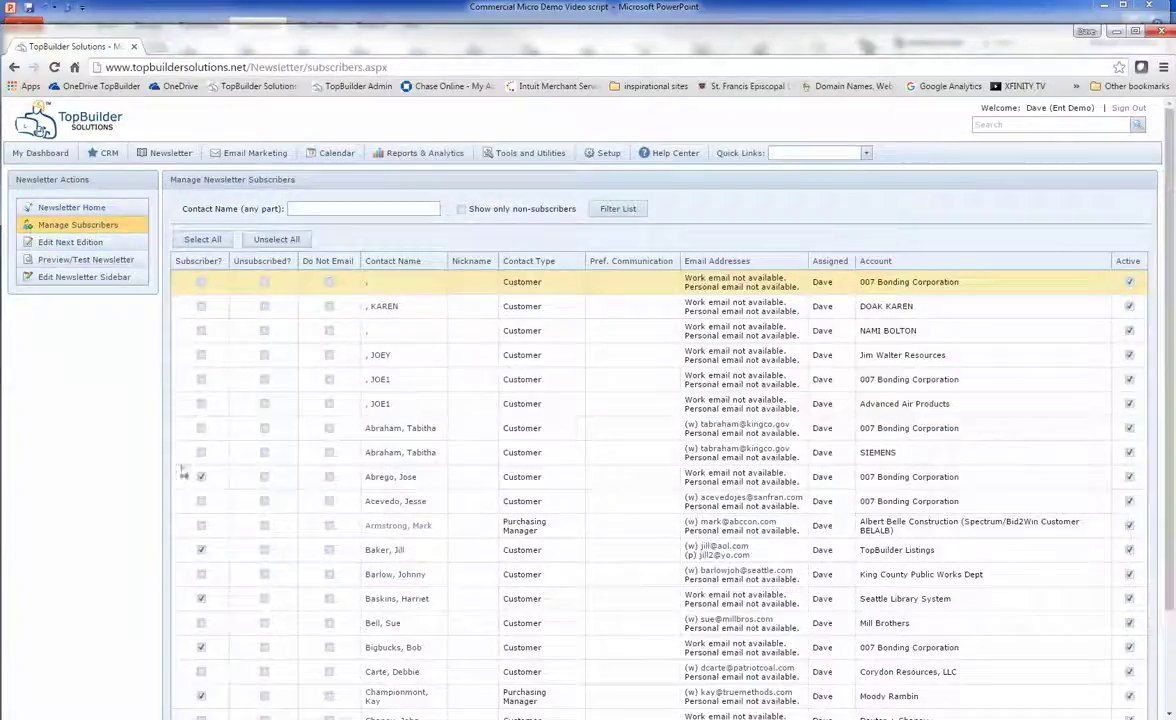
left_click(85, 245)
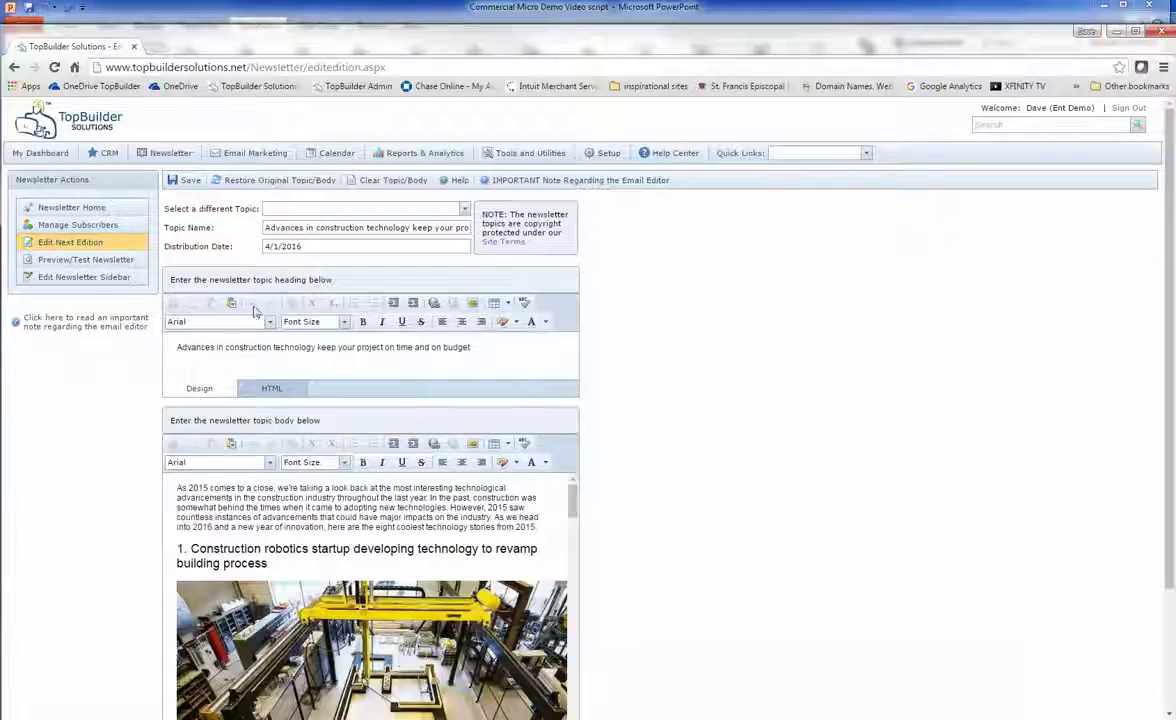
left_click(463, 209)
left_click(463, 209)
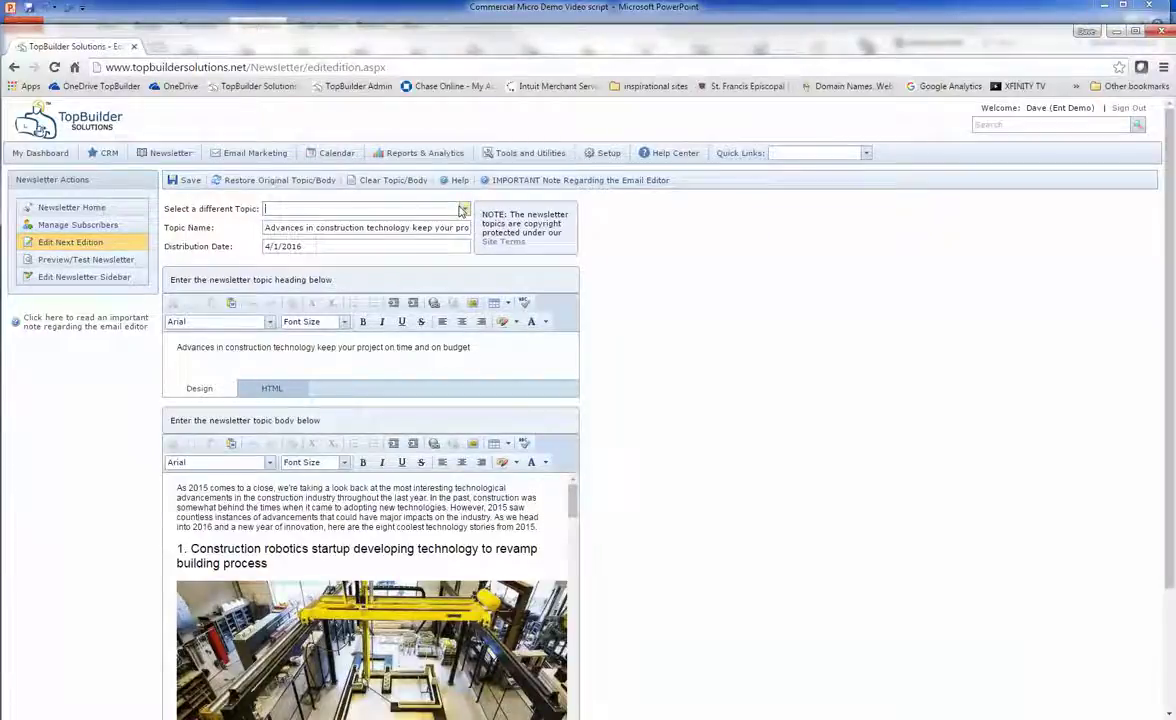
left_click(180, 490)
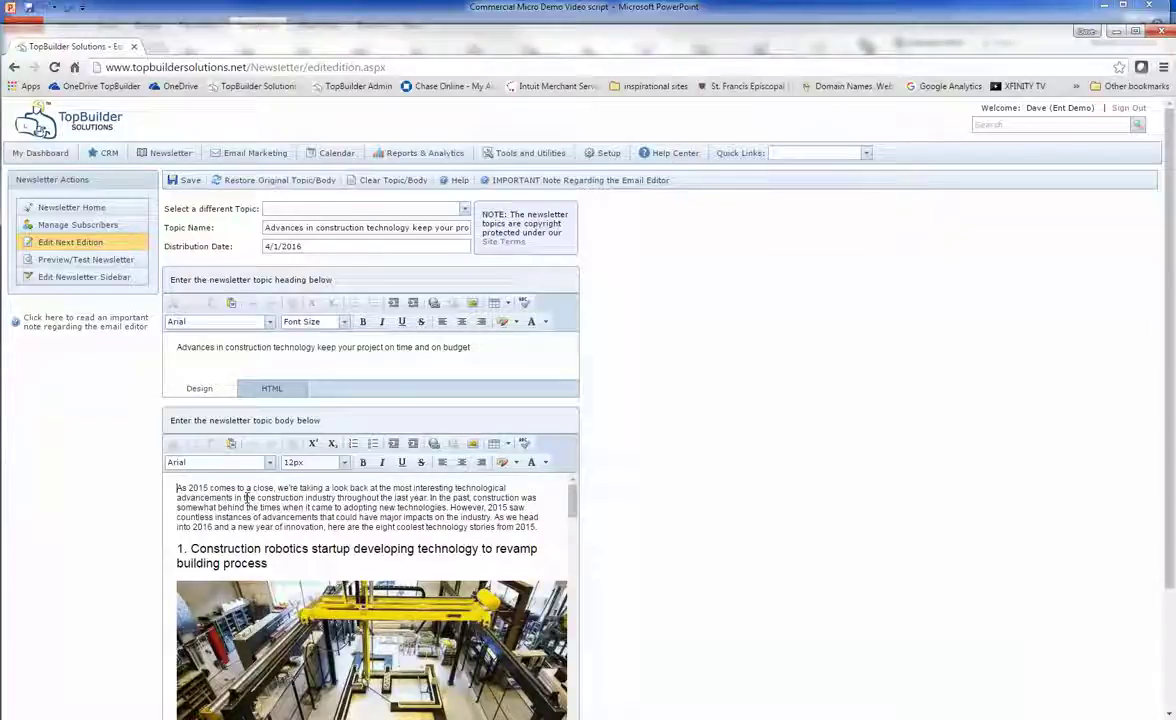
- Preview the next newsletter edition through its articles and send a test email of it to the preset address
left_click(83, 262)
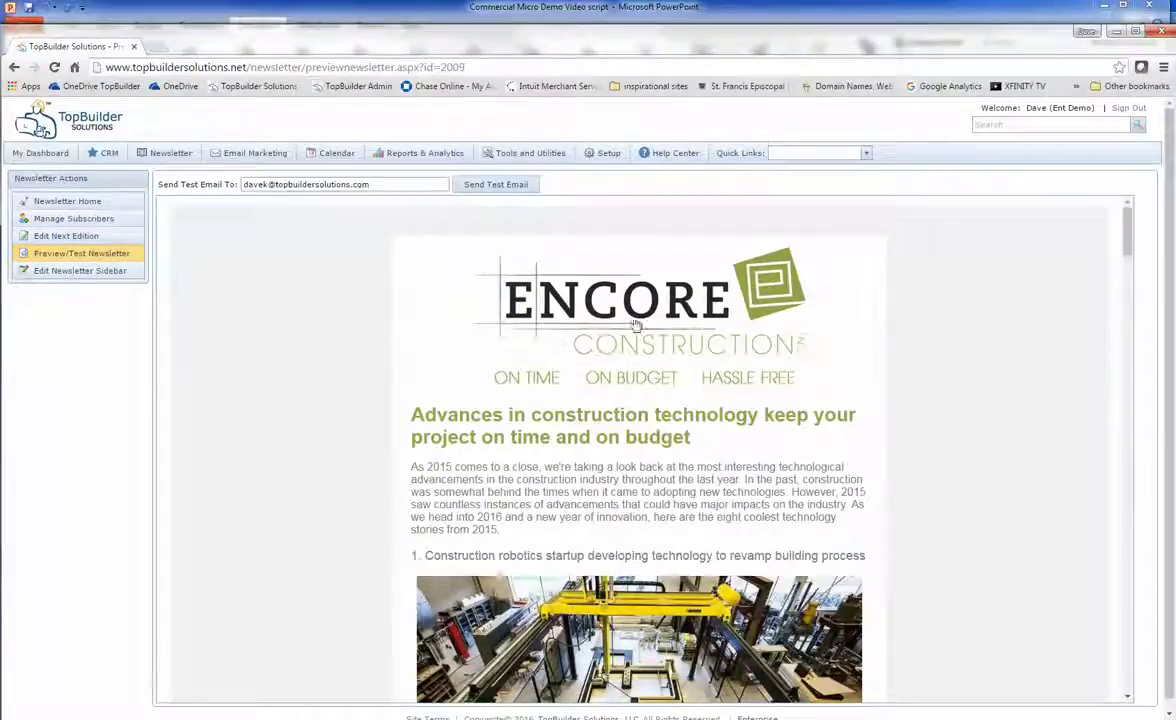
scroll(1132, 341, "down", 6)
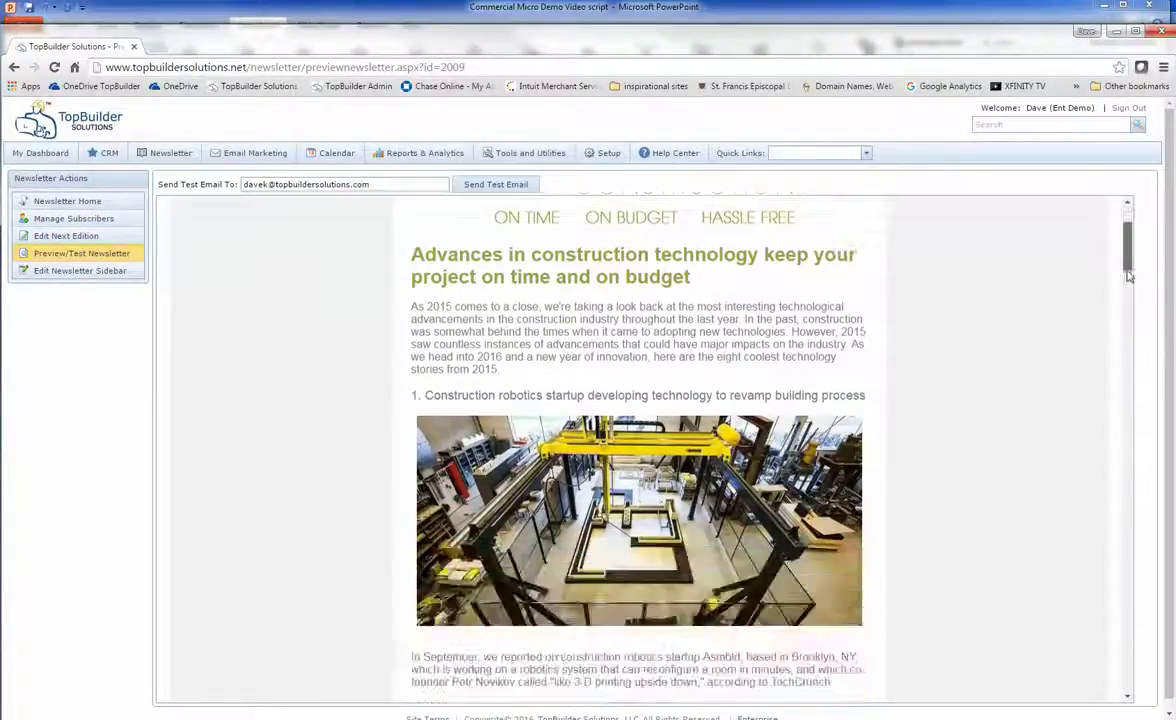
scroll(1136, 345, "down", 12)
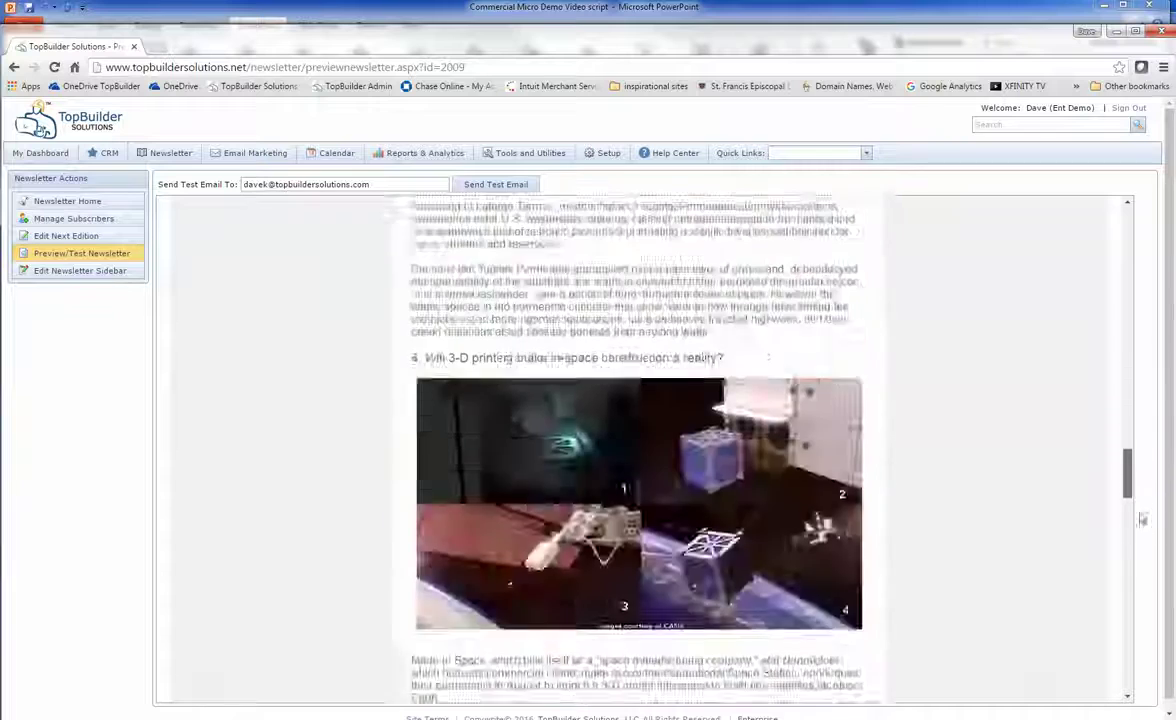
scroll(1146, 562, "up", 18)
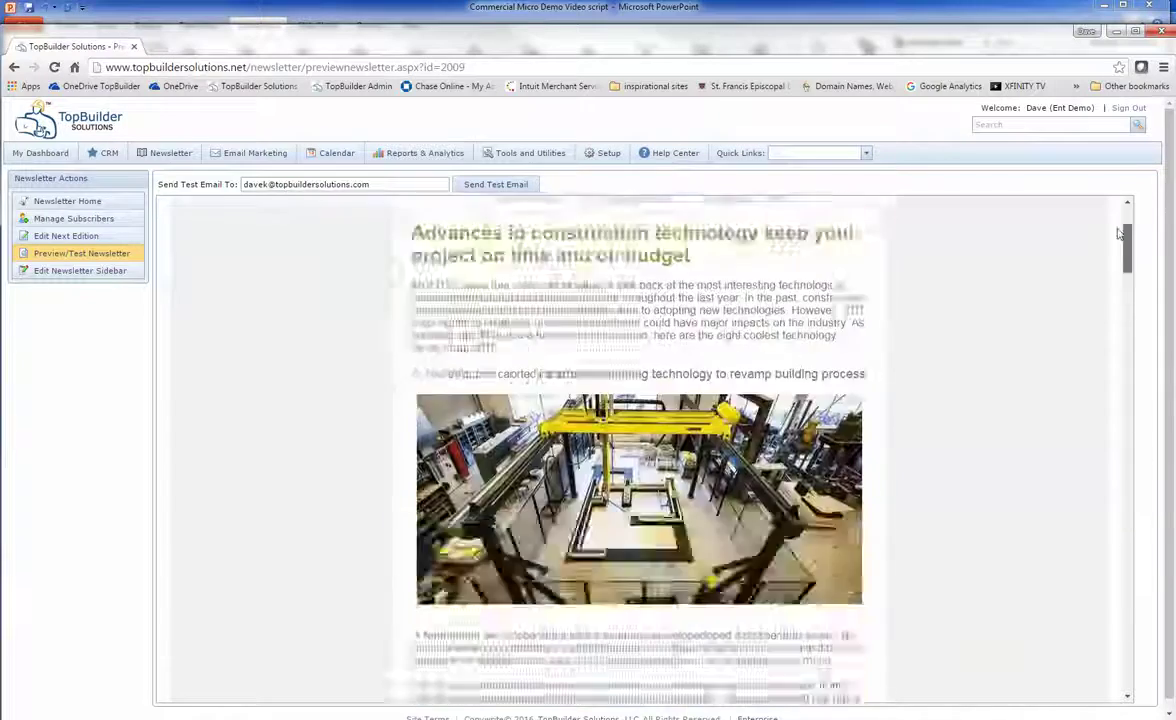
left_click(518, 184)
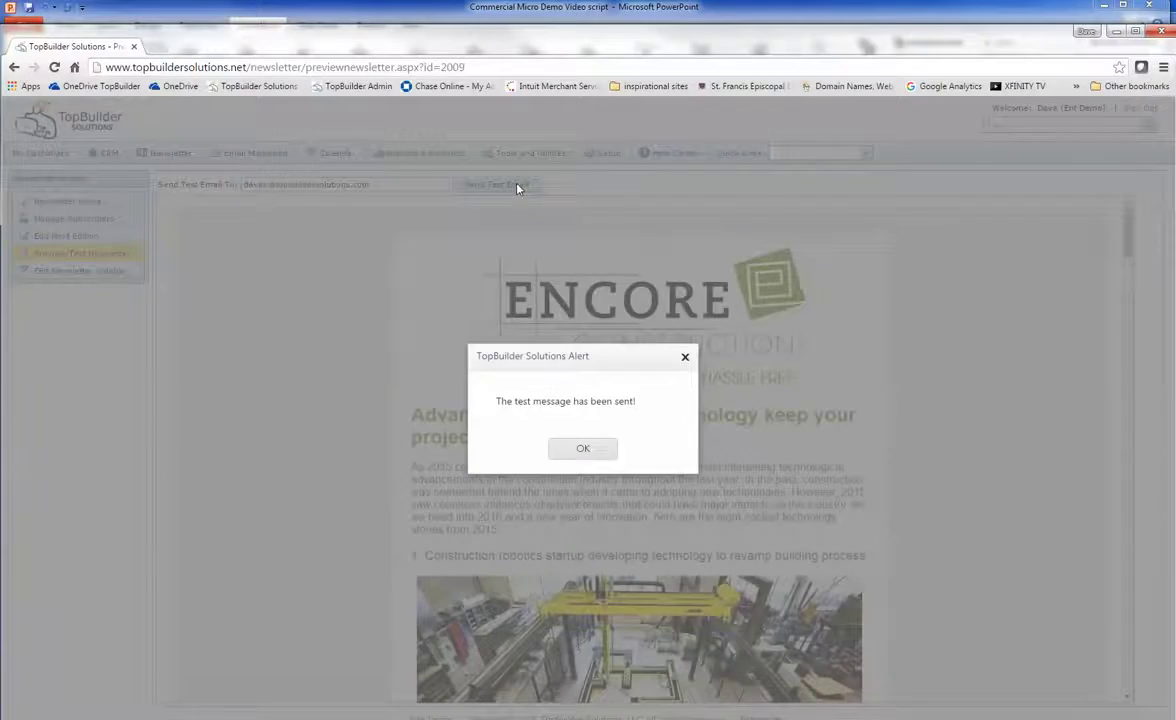
left_click(600, 450)
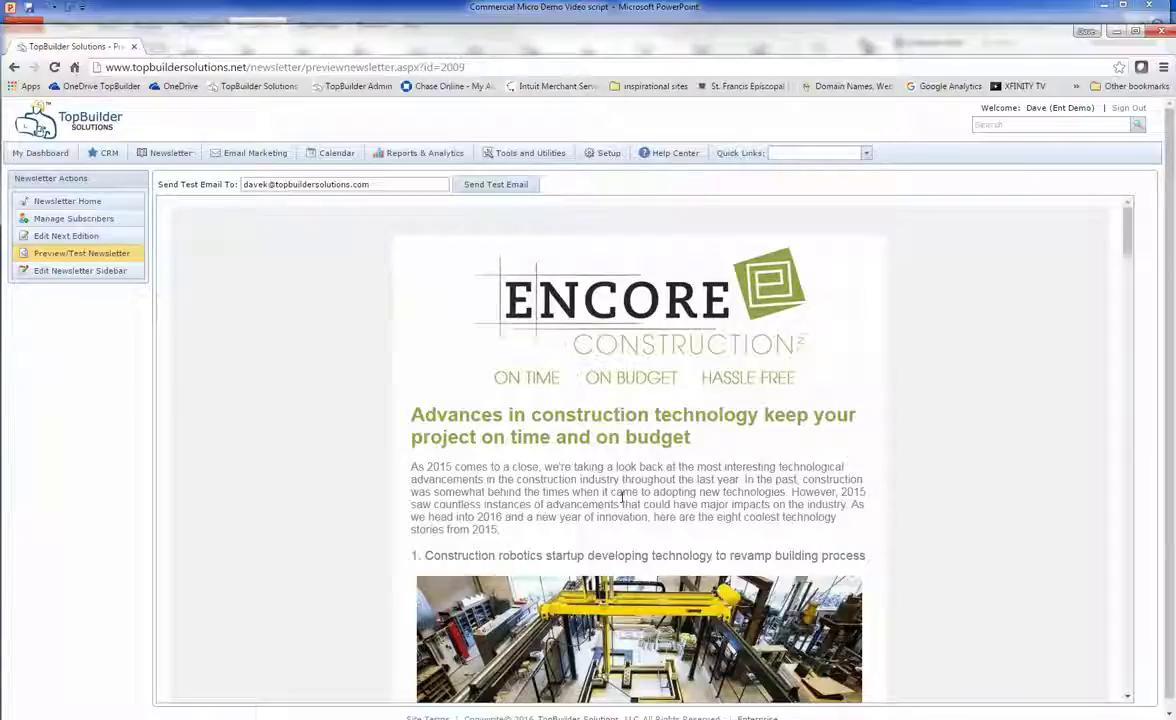
- View the newsletter sidebar text and locate its "Happy 4th" message near the end of the newsletter preview
left_click(86, 271)
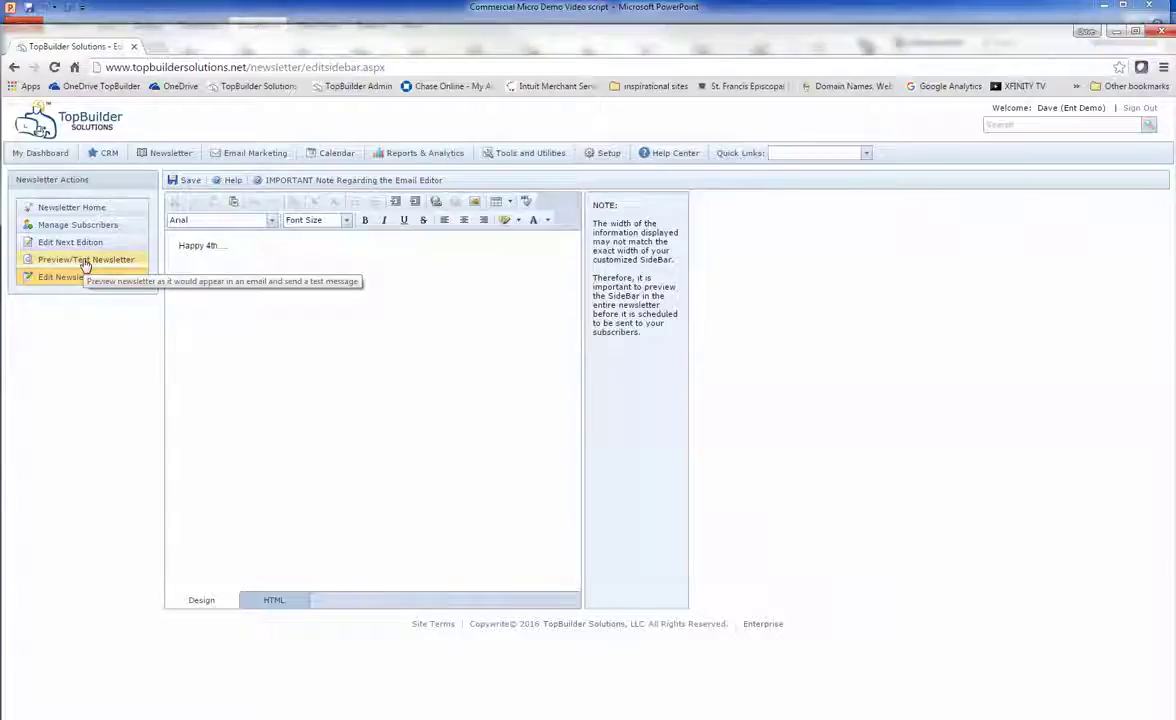
left_click(86, 260)
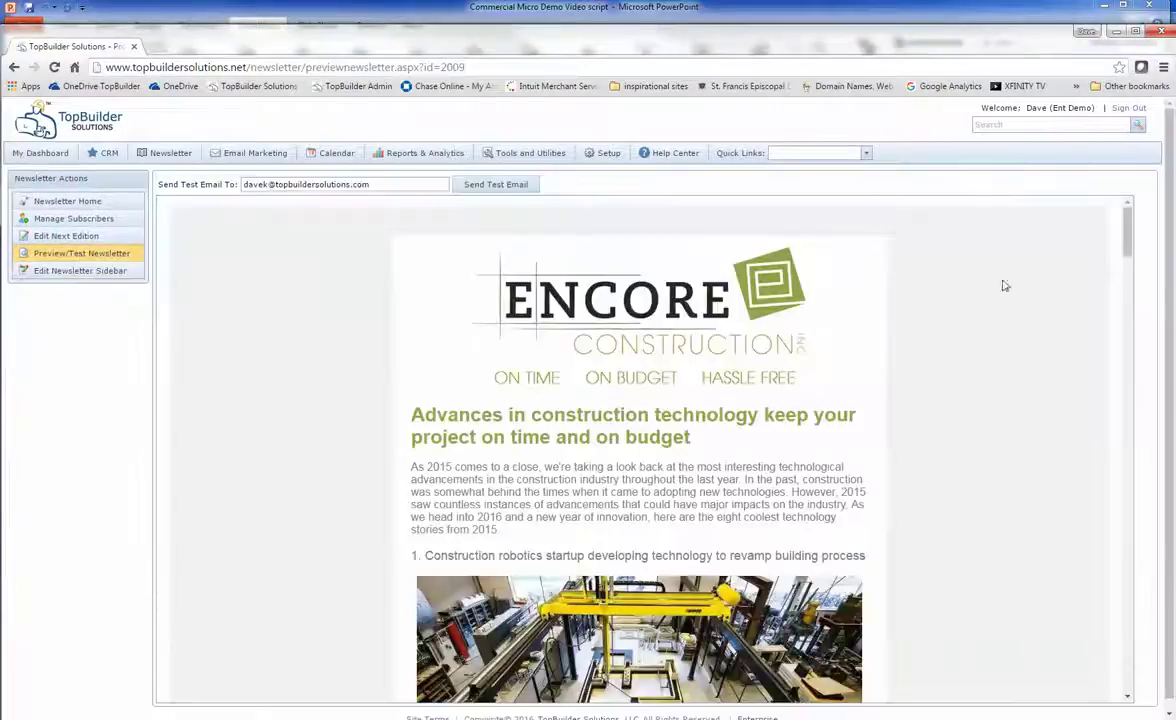
left_click_drag(1132, 247, 1126, 682)
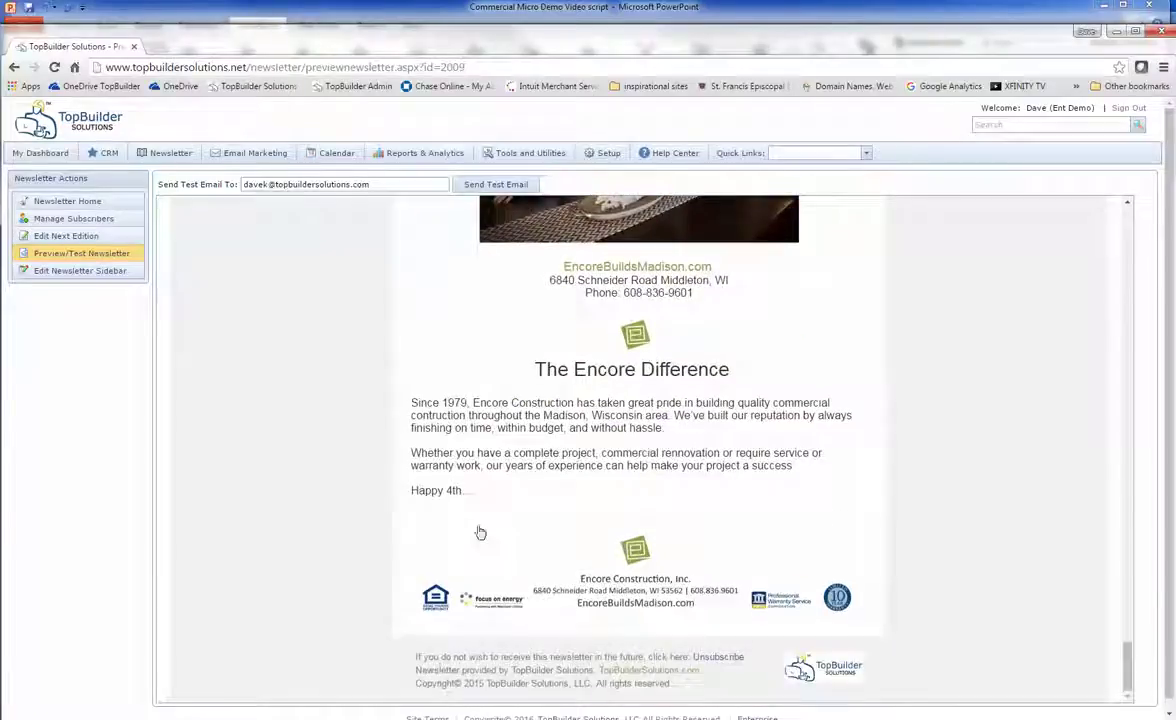
left_click_drag(410, 490, 478, 492)
left_click(513, 467)
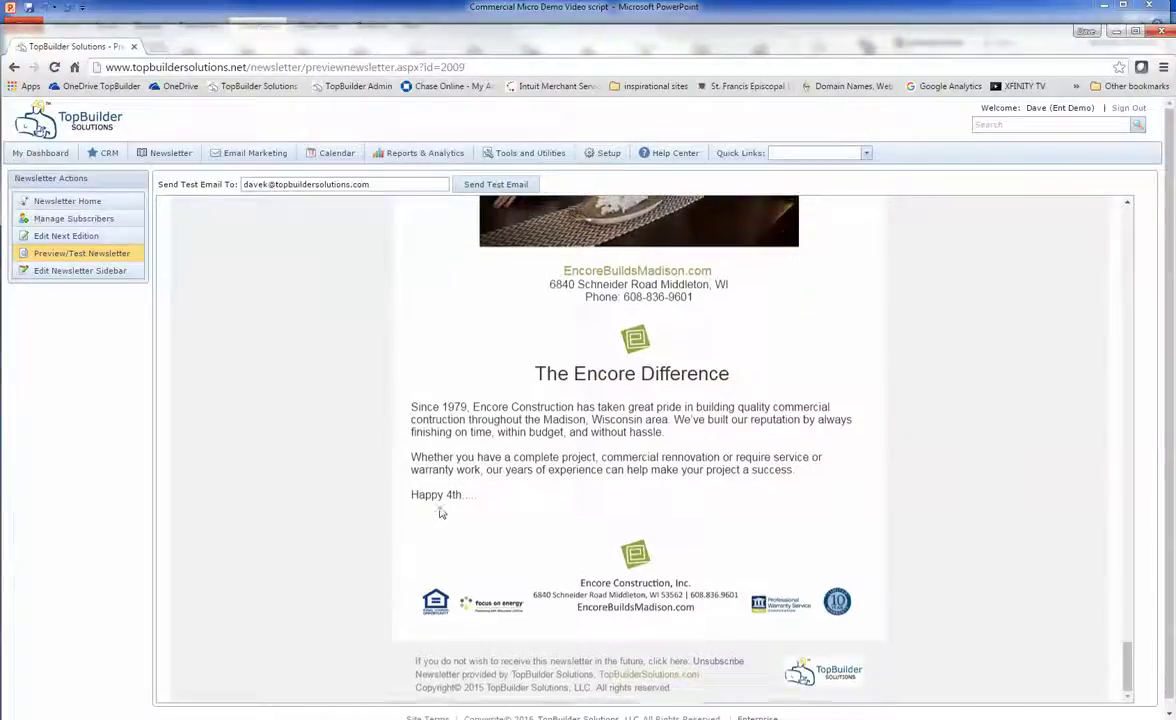
scroll(440, 512, "up", 7)
scroll(440, 512, "up", 1)
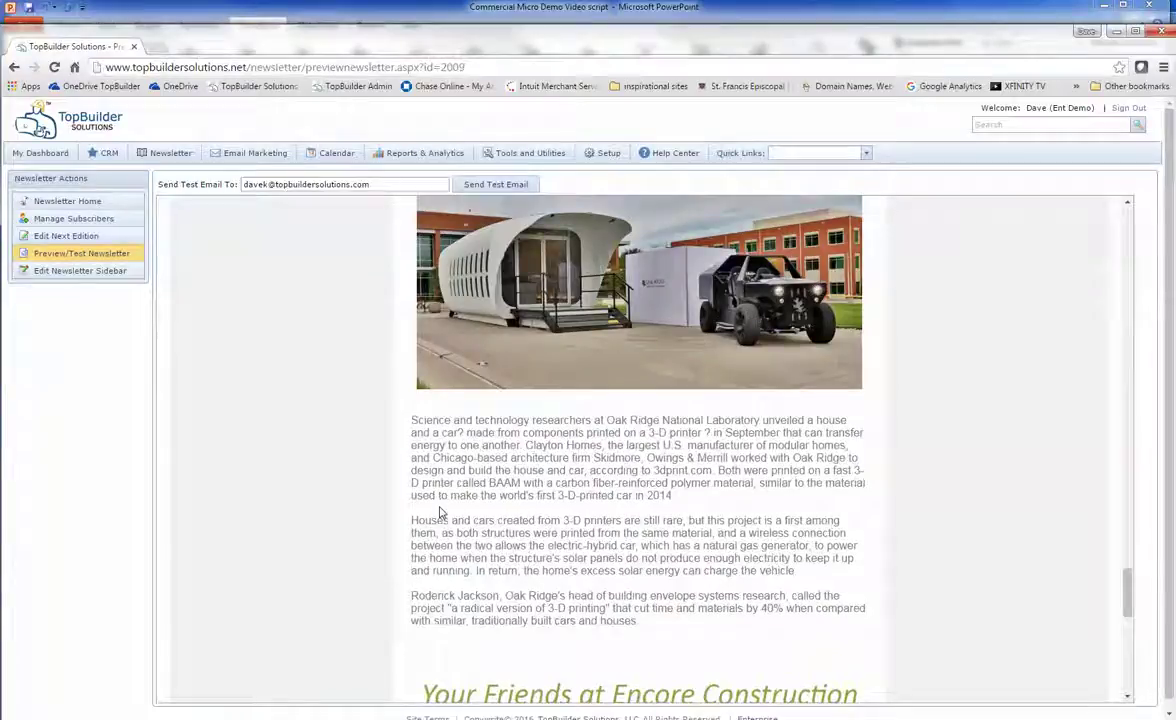
- Open the tracking results of the "Thank you for 25 years of success" email campaign and sort recipients with link clickers first
left_click(247, 152)
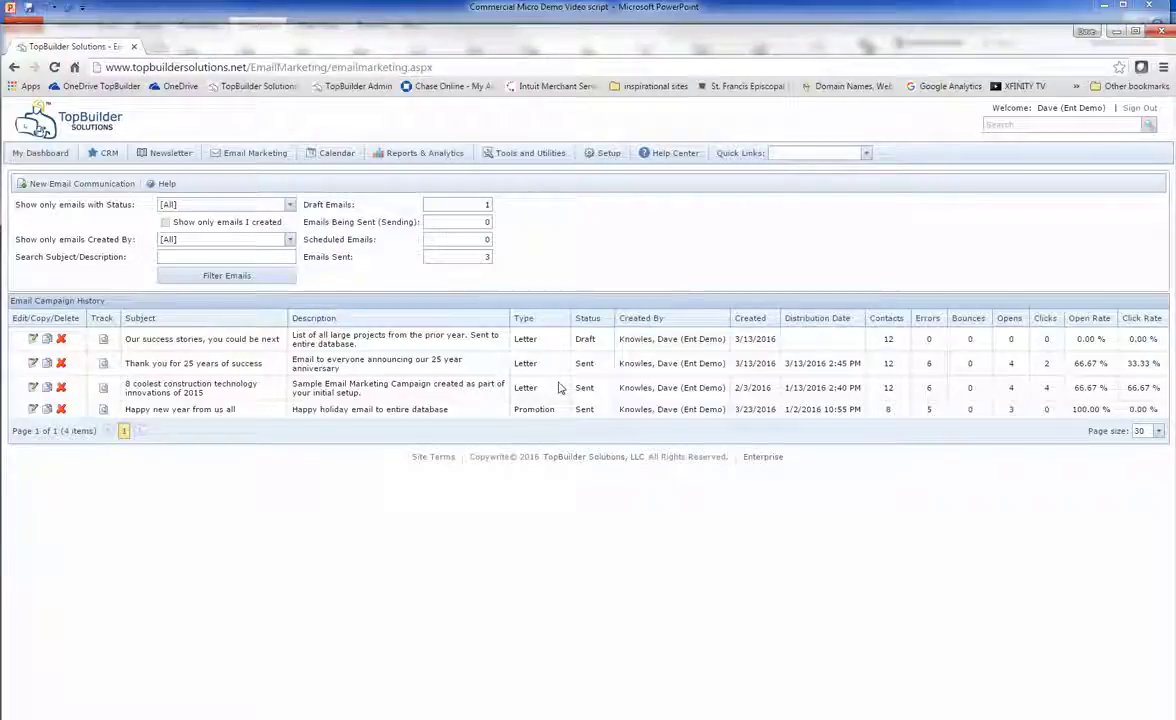
left_click(103, 364)
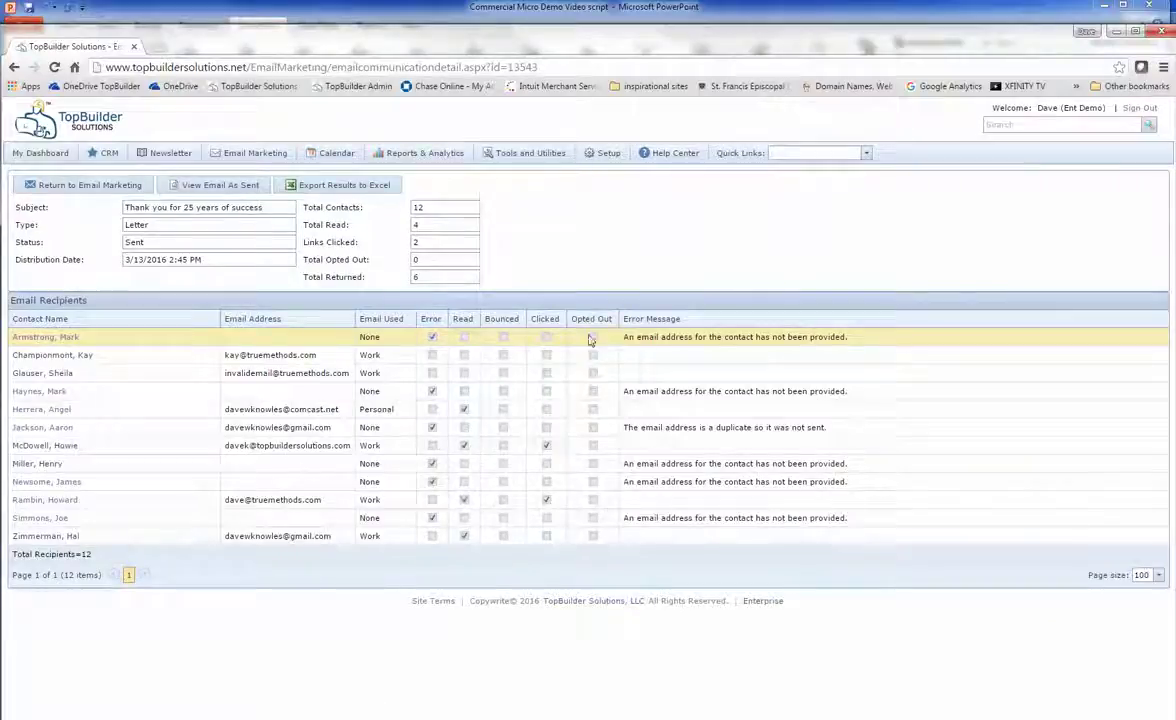
left_click(555, 319)
left_click(558, 319)
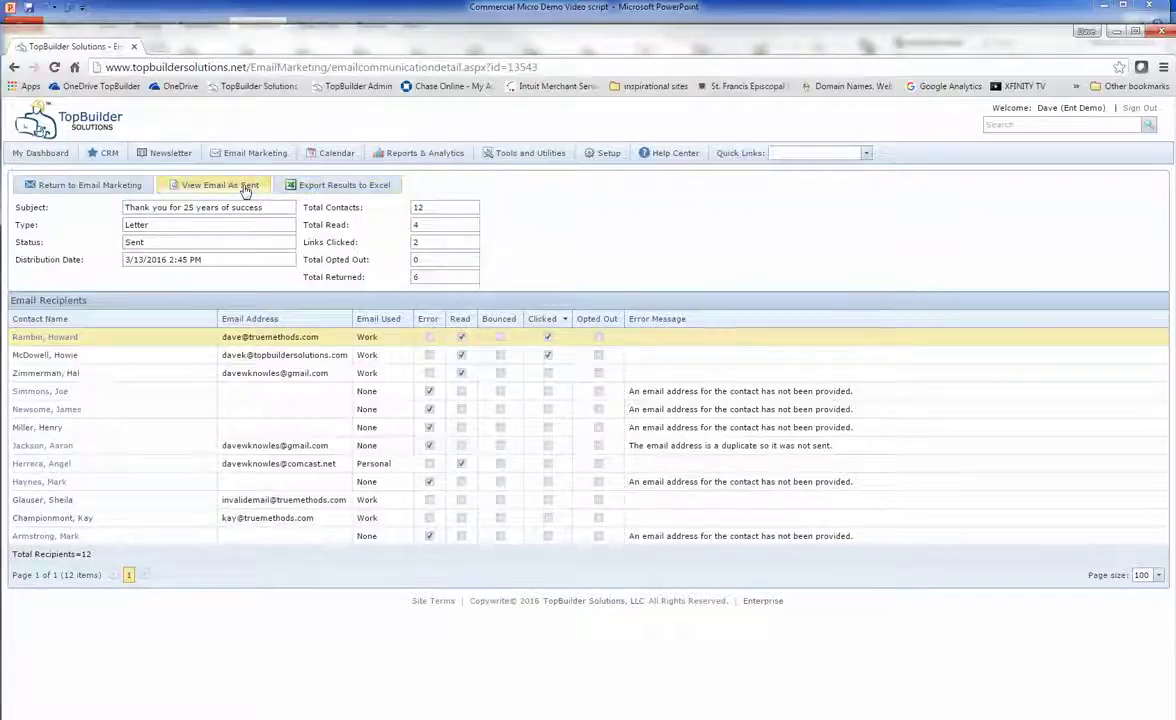
- Open the details of the newsletter edition "How to turn customer complaints into future referrals" and review its recipients' delivery results and error messages
left_click(172, 156)
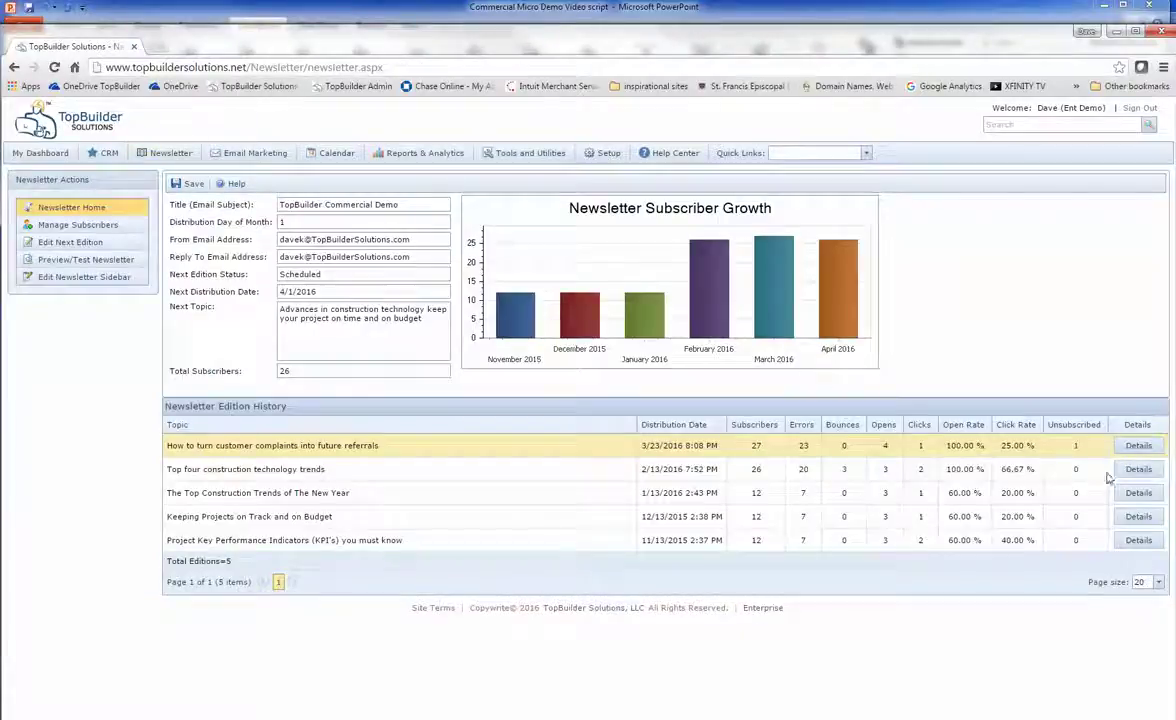
left_click(1132, 447)
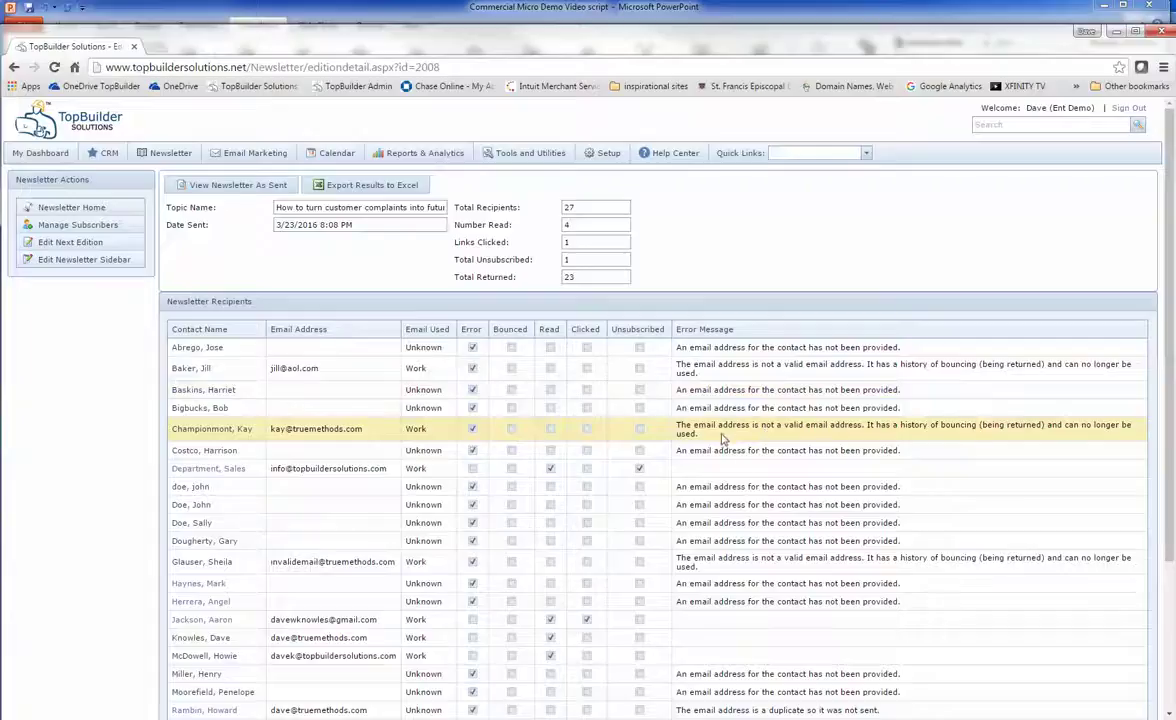
scroll(740, 488, "down", 3)
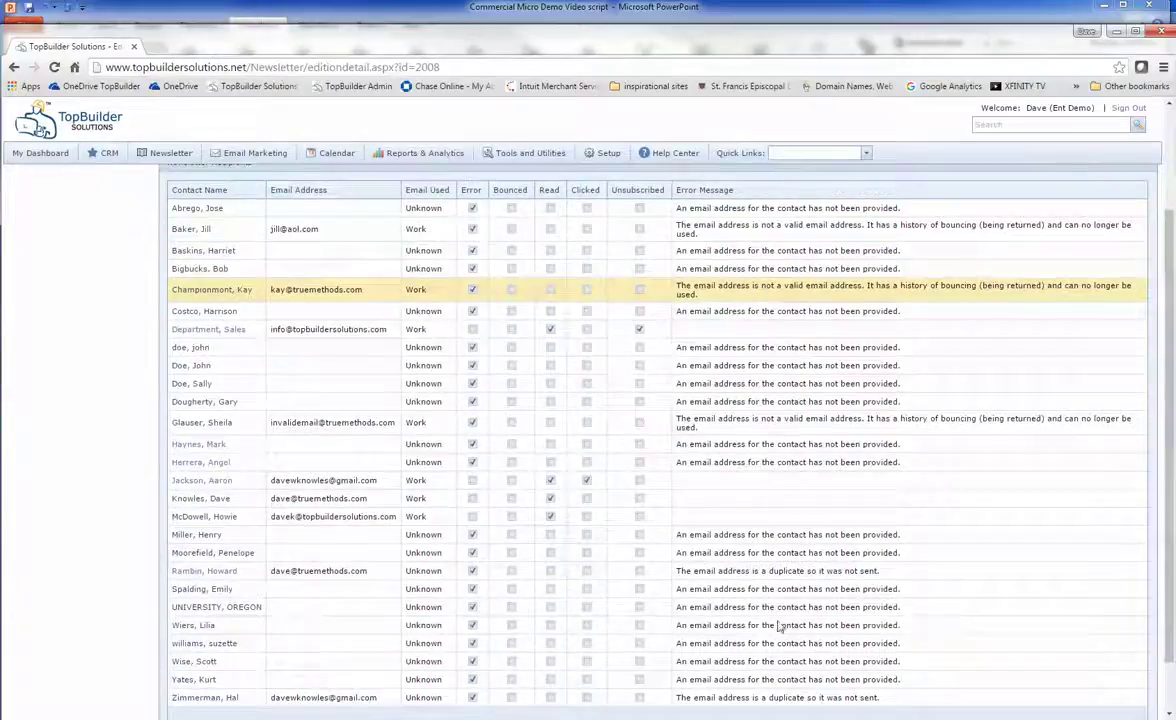
scroll(780, 618, "down", 2)
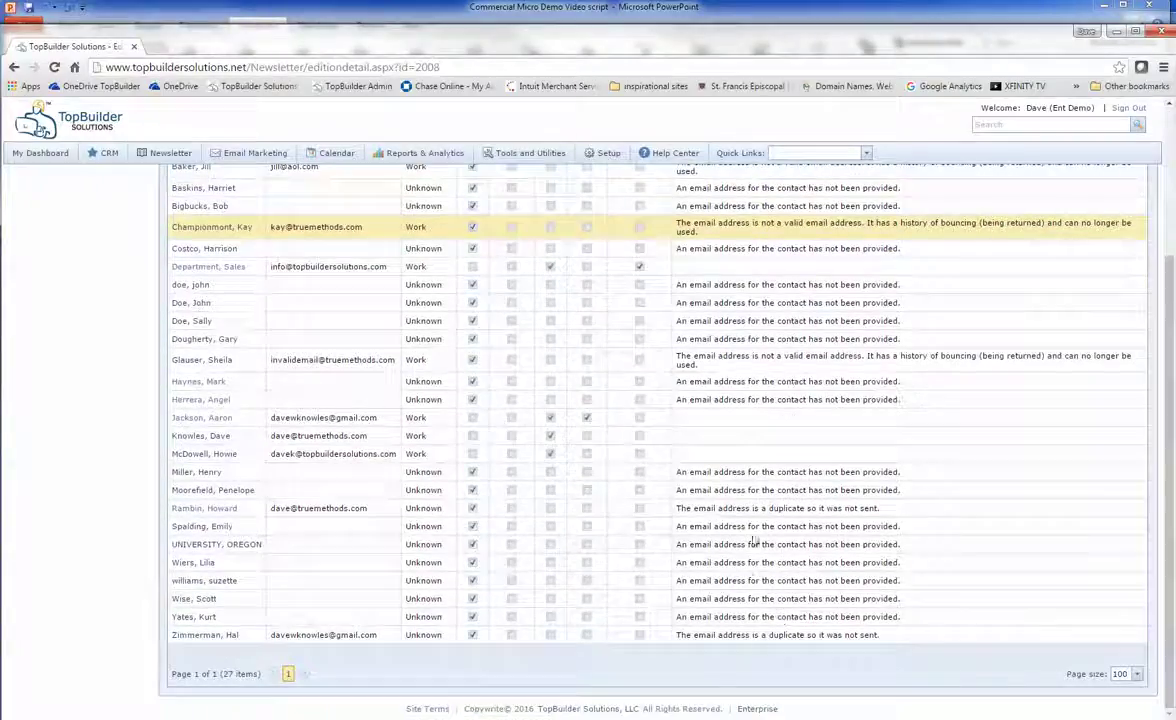
scroll(745, 445, "up", 2)
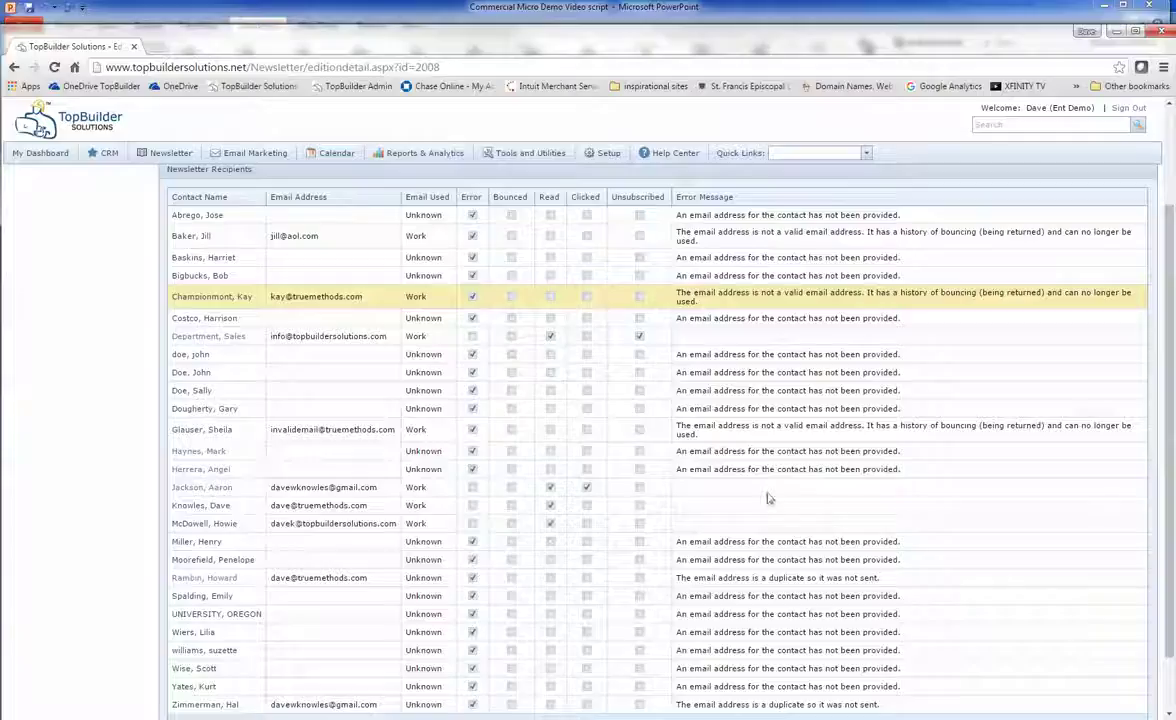
left_click(800, 580)
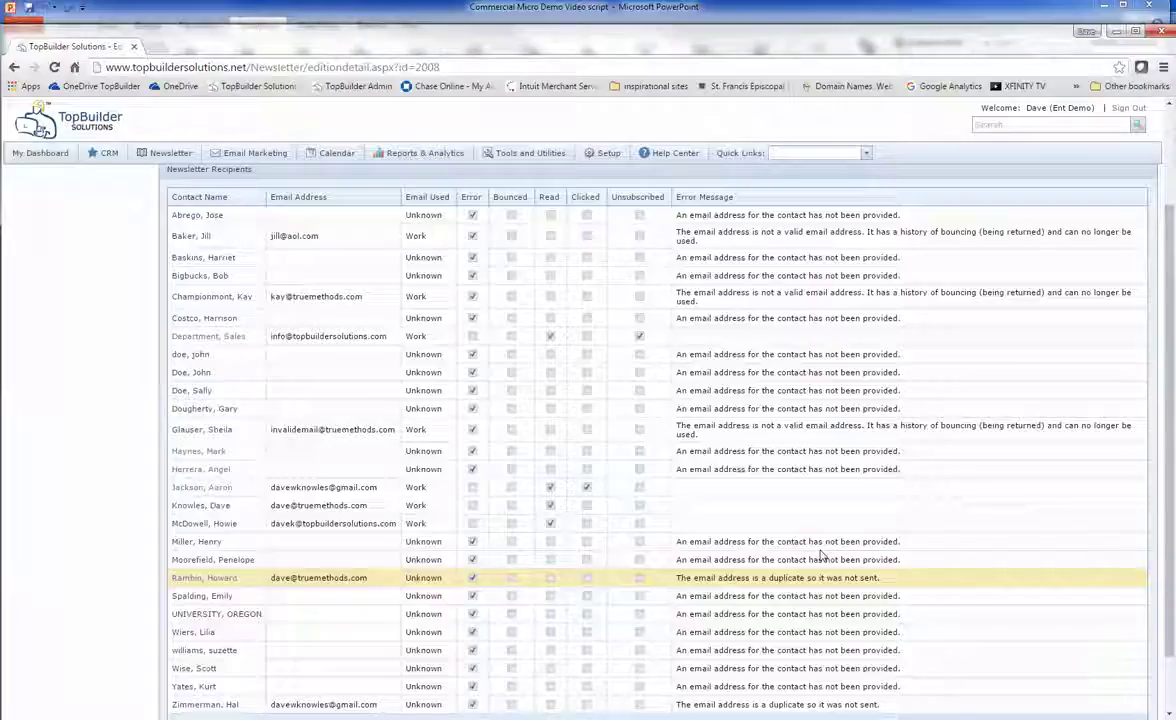
scroll(822, 554, "up", 3)
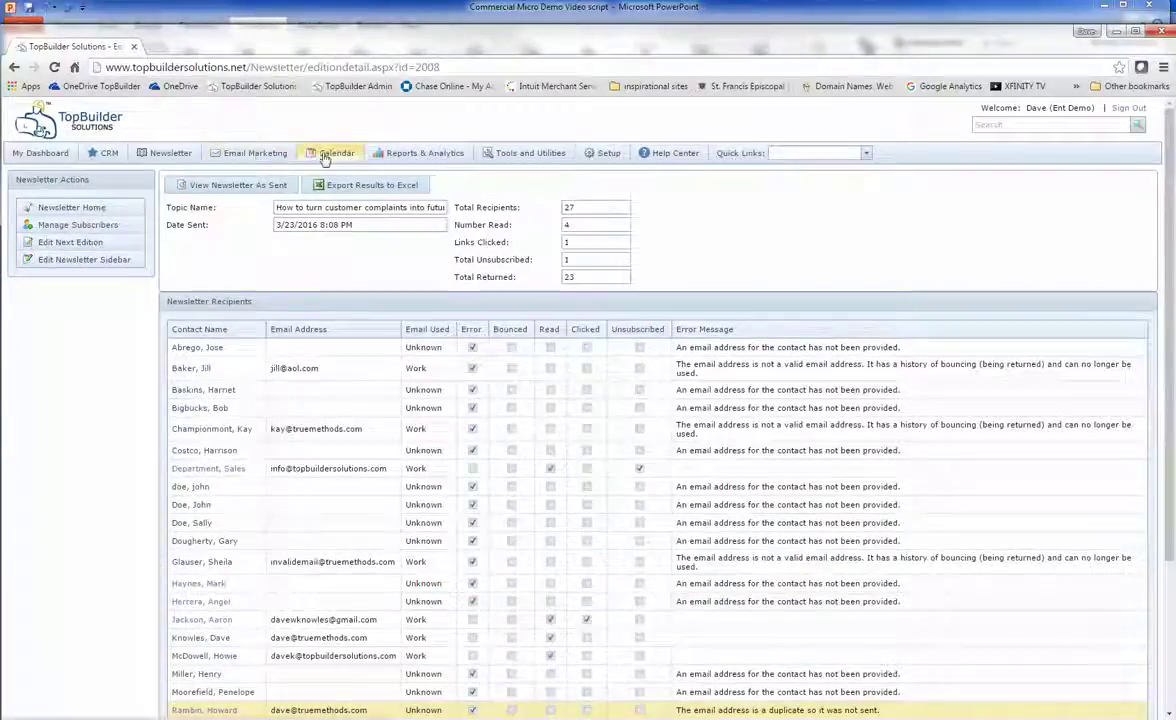
- Open the Sales Associate Activity report and set its time period to Year to Date
left_click(392, 152)
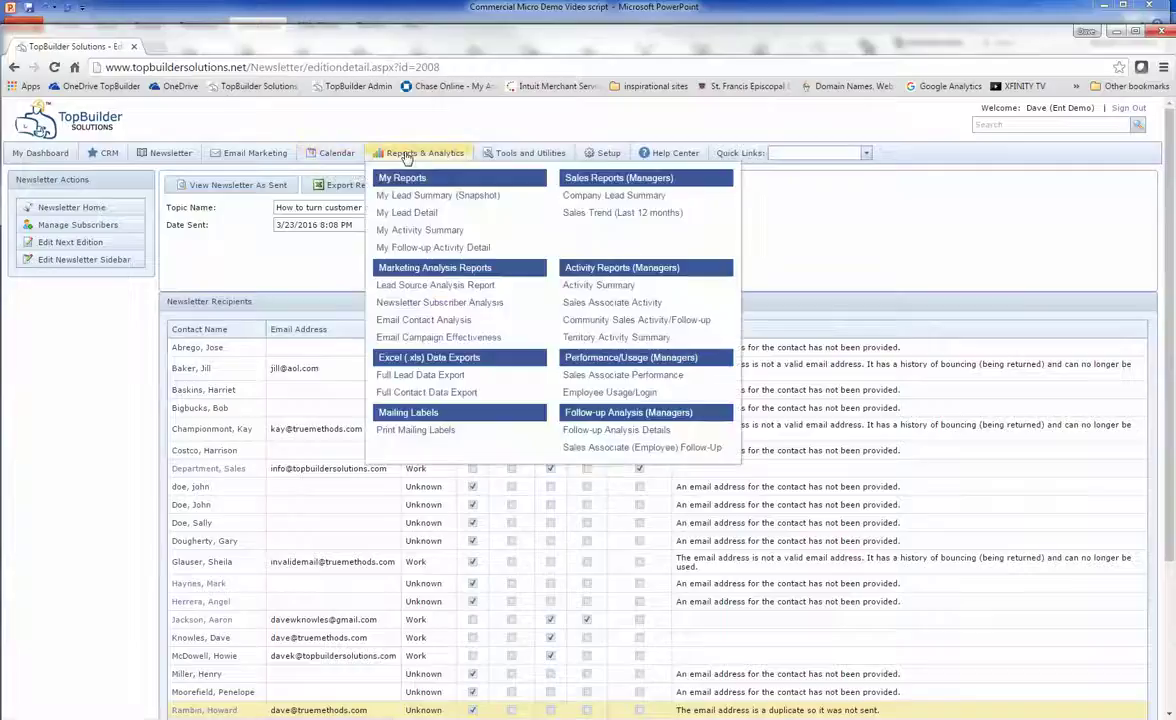
left_click(631, 311)
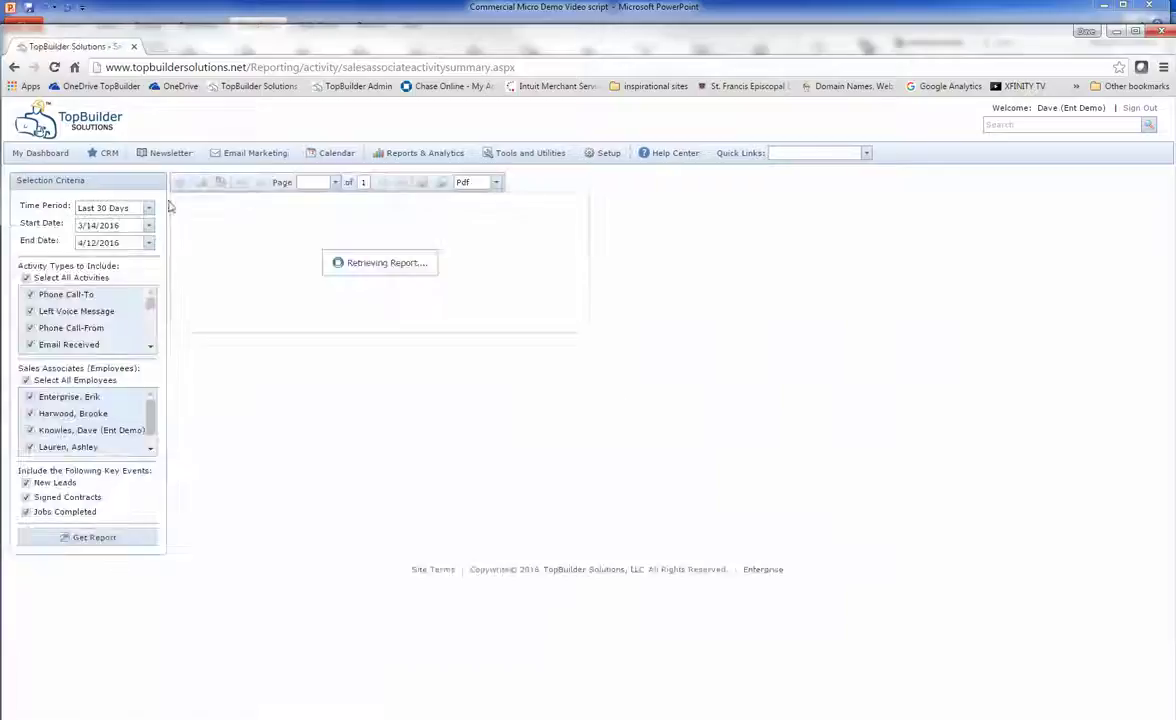
left_click(147, 208)
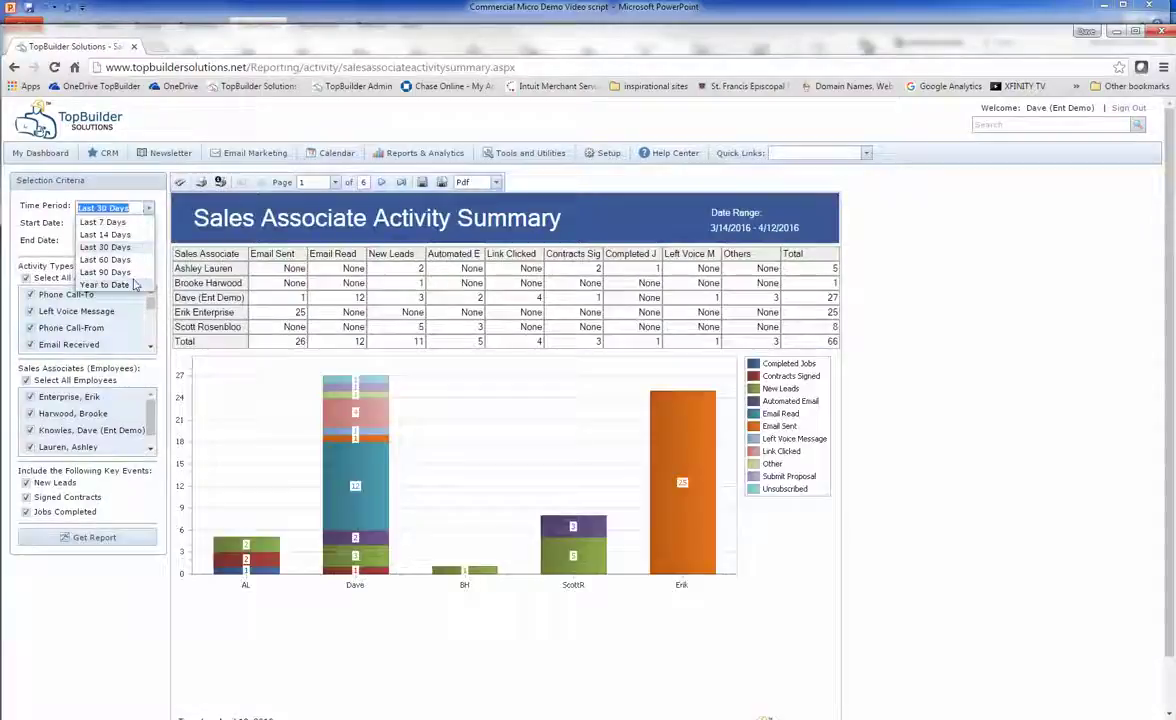
left_click(134, 285)
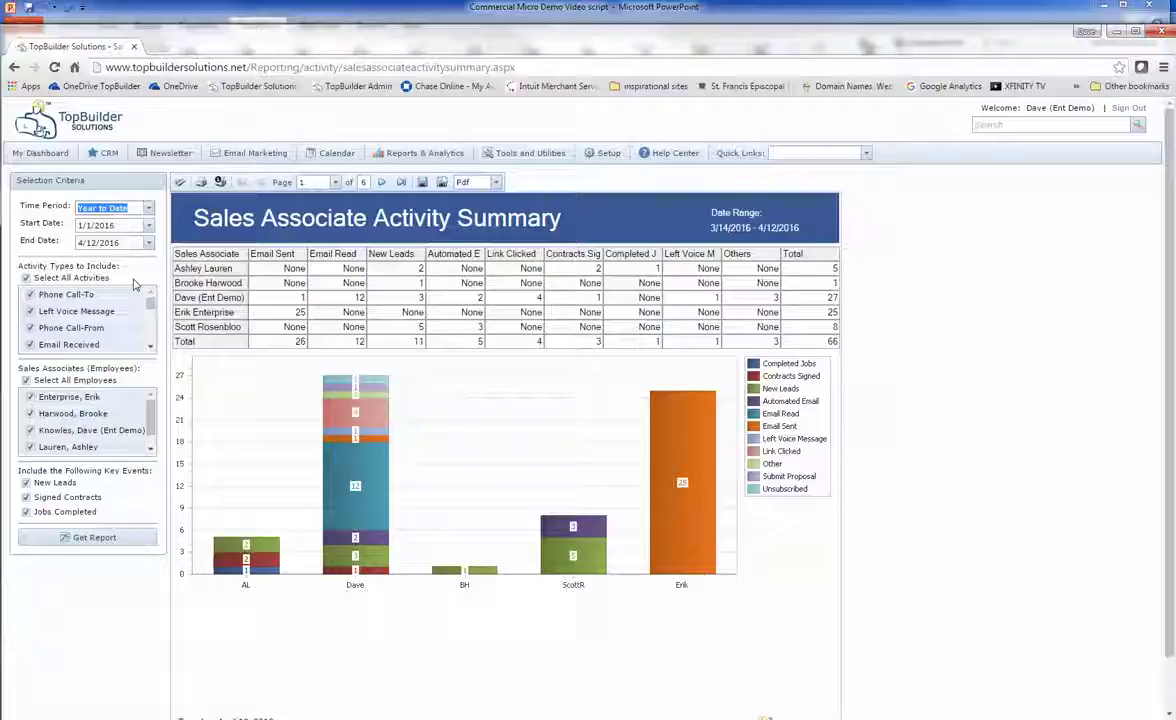
- Page forward through the activity report's individual sales associate charts to page 4
left_click(382, 182)
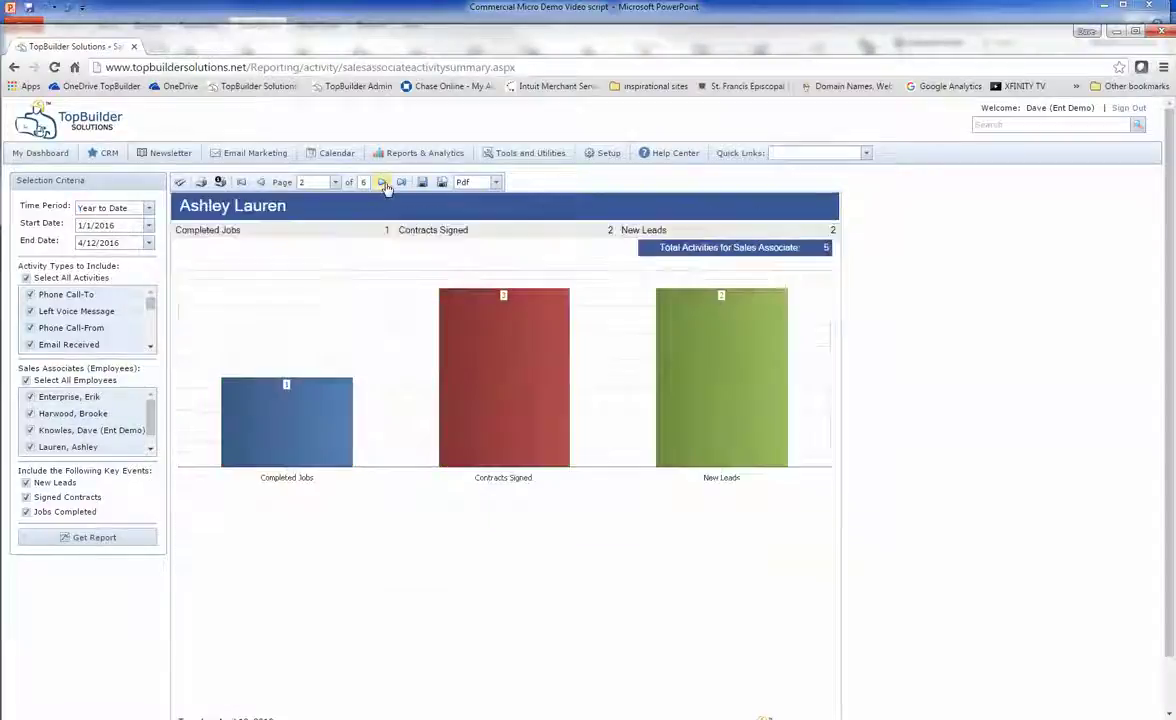
left_click(383, 183)
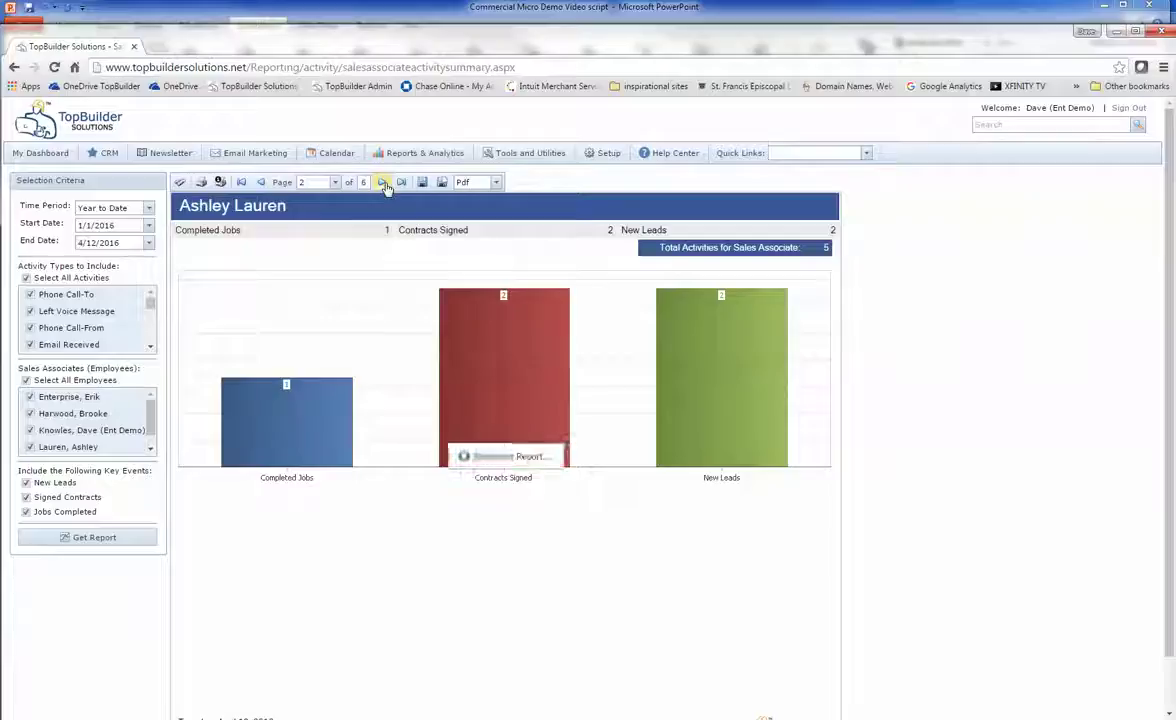
left_click(383, 183)
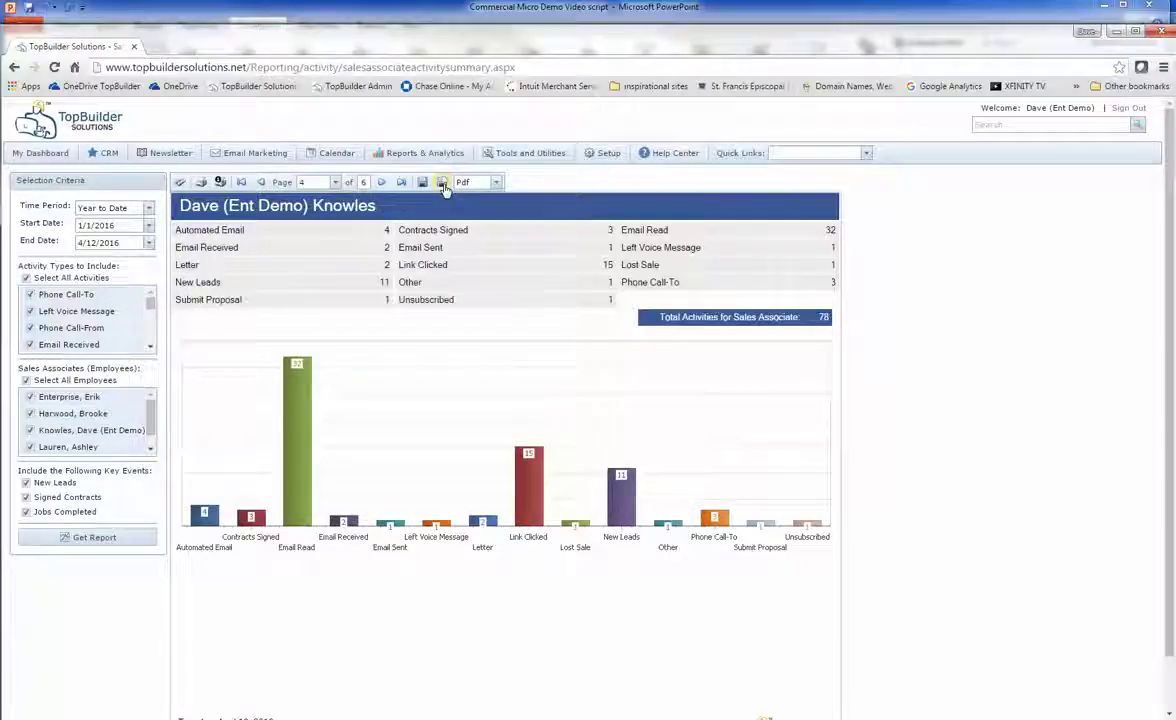
- Check the report's export formats, view the report as a PDF in a new window, look through its pages and close it
left_click(493, 181)
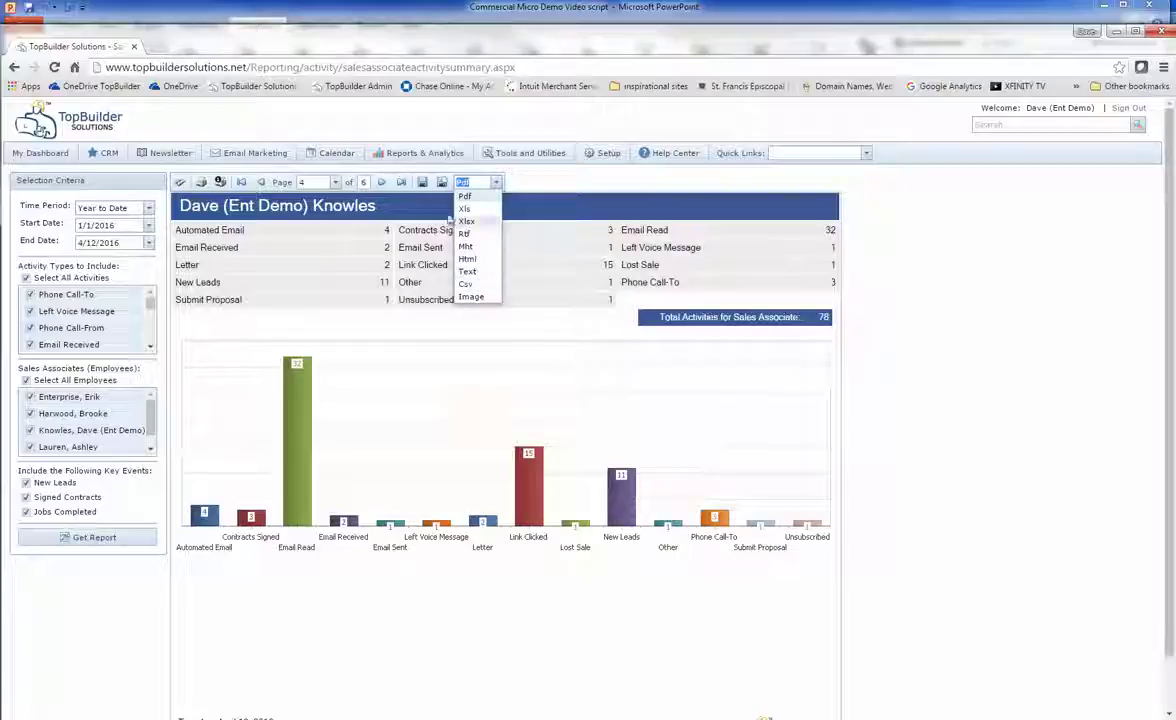
left_click(440, 183)
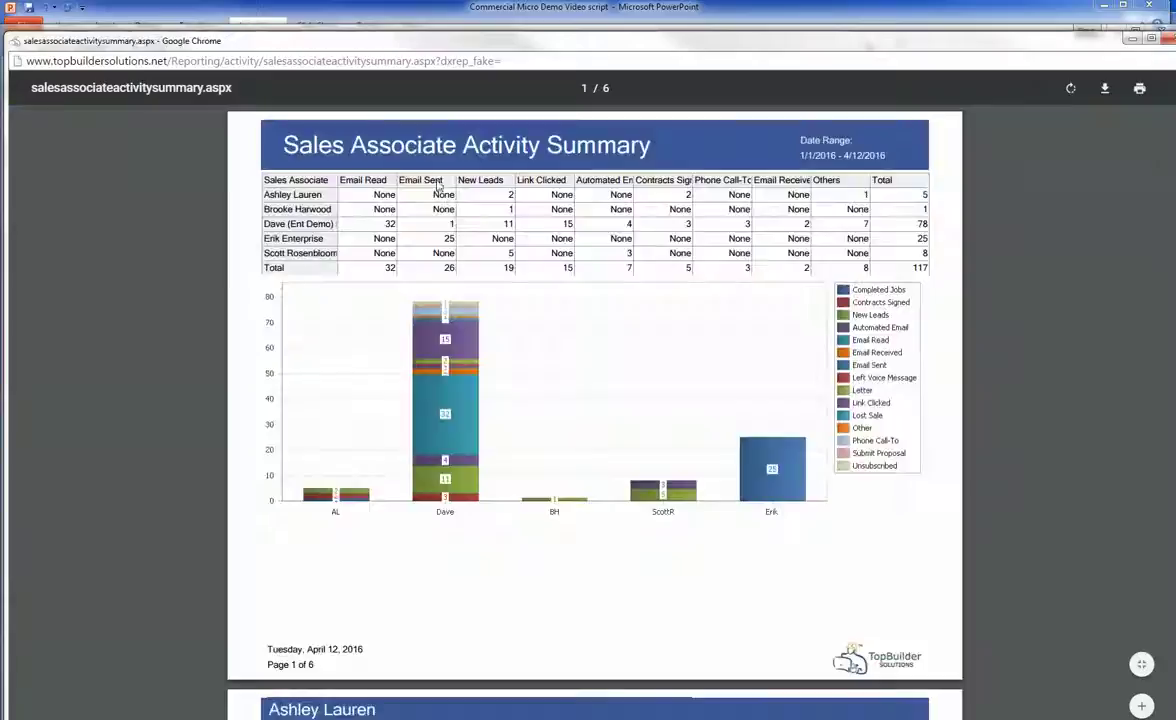
scroll(502, 421, "down", 10)
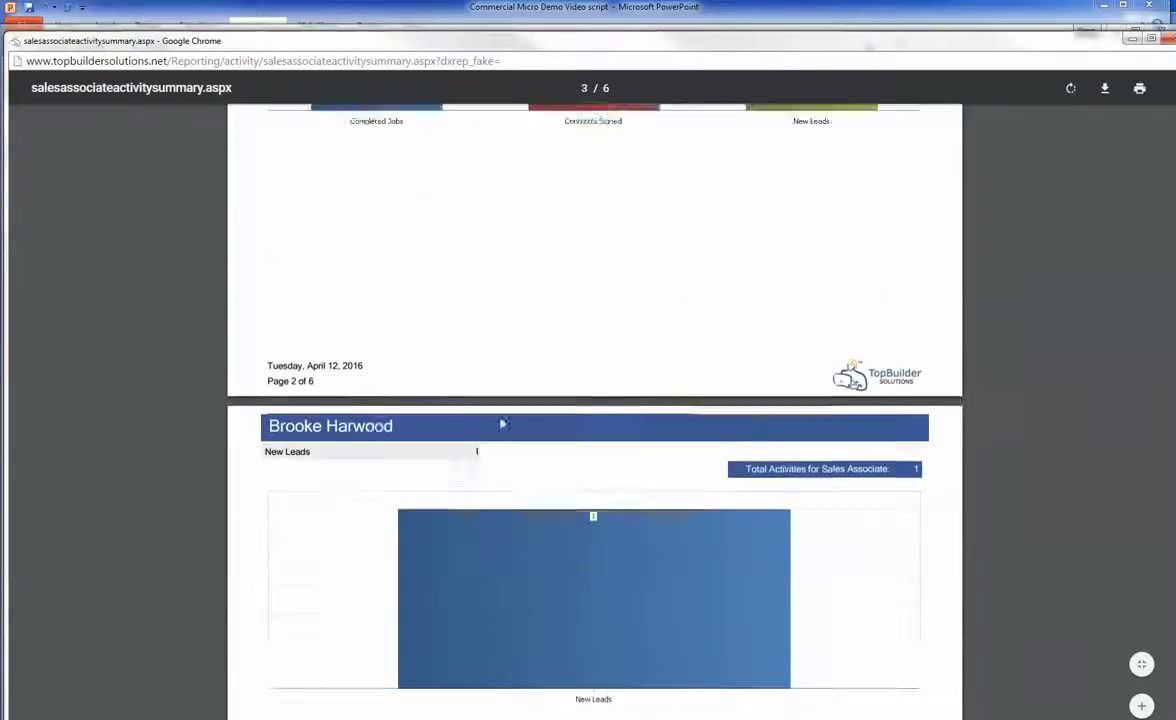
scroll(589, 295, "down", 3)
left_click_drag(881, 44, 842, 47)
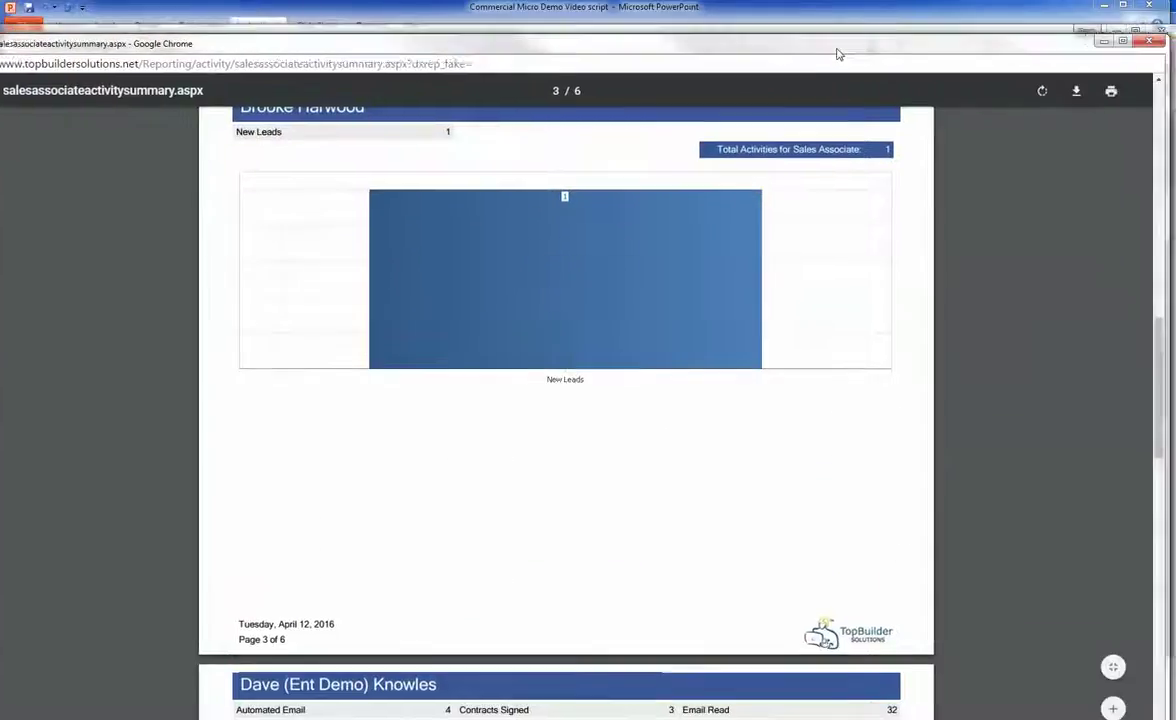
left_click(1138, 44)
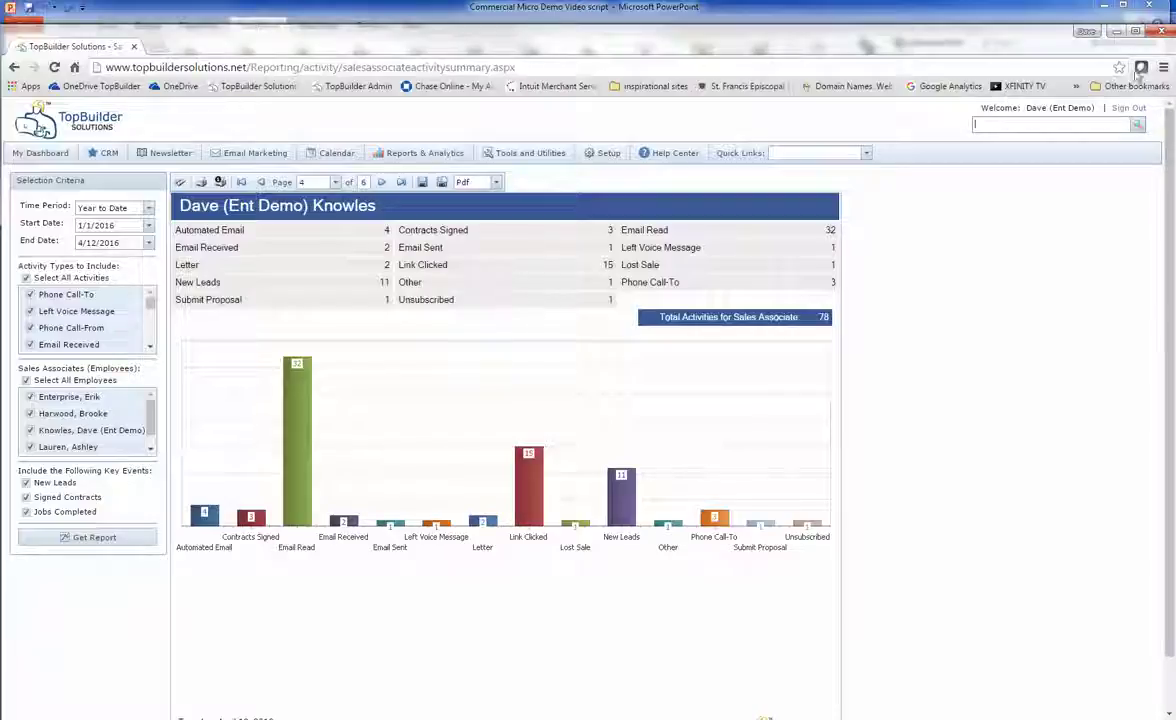
- Sign out of TopBuilder and switch to the PowerPoint presentation, showing its "What's Next" slide
left_click(1130, 109)
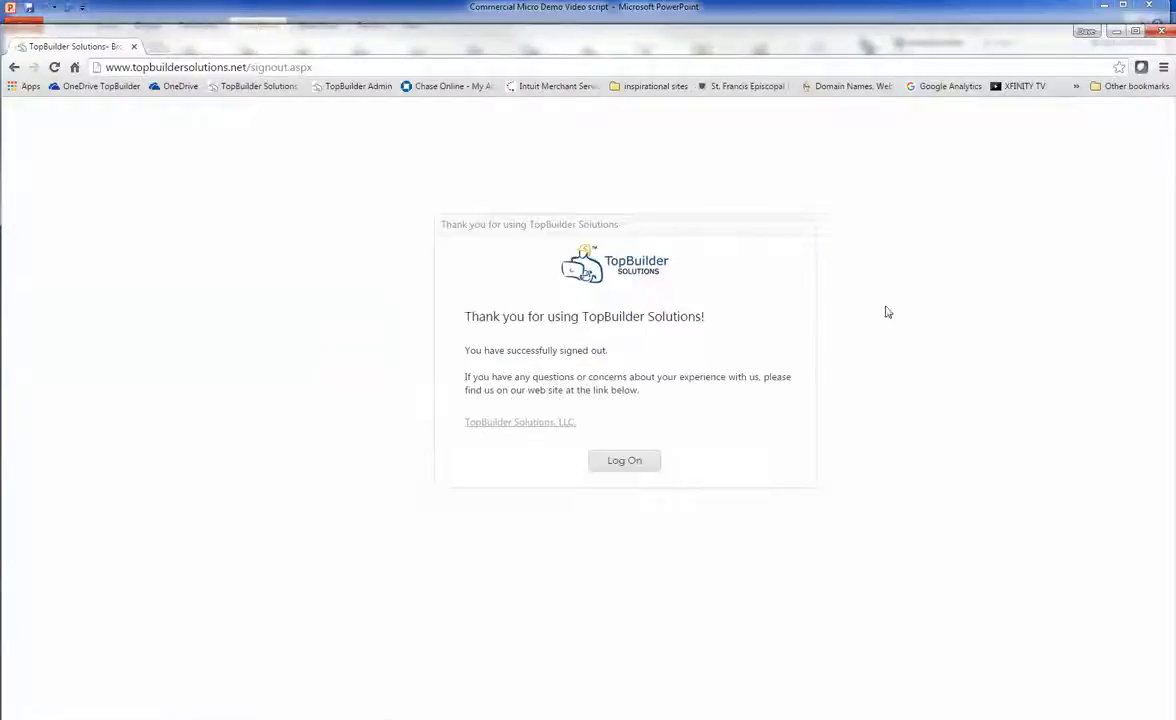
left_click(1122, 36)
scroll(768, 396, "down", 1)
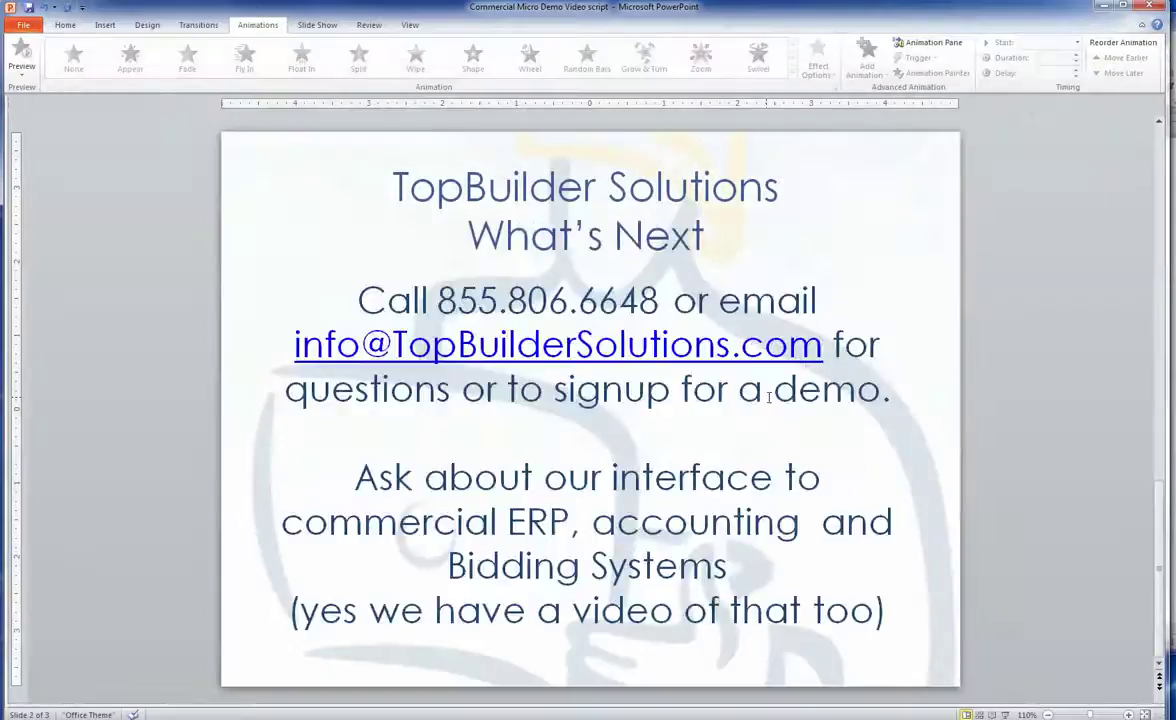